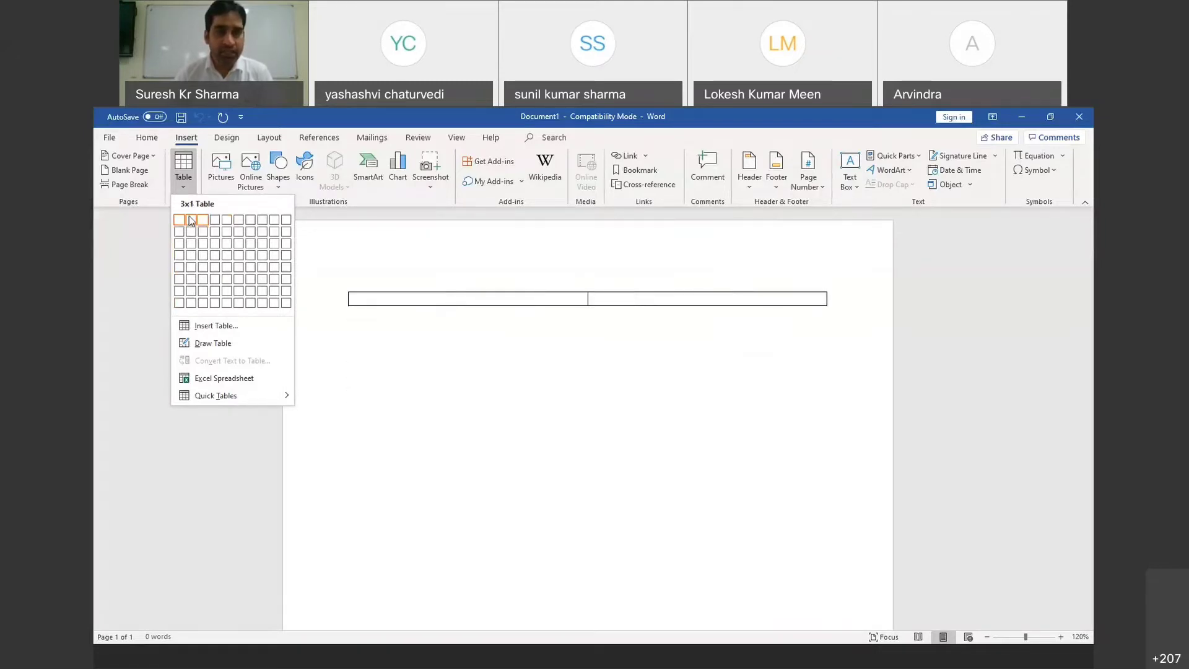
- Insert a table of 6 columns by 6 rows and add one column to the right of its last column
left_click(238, 279)
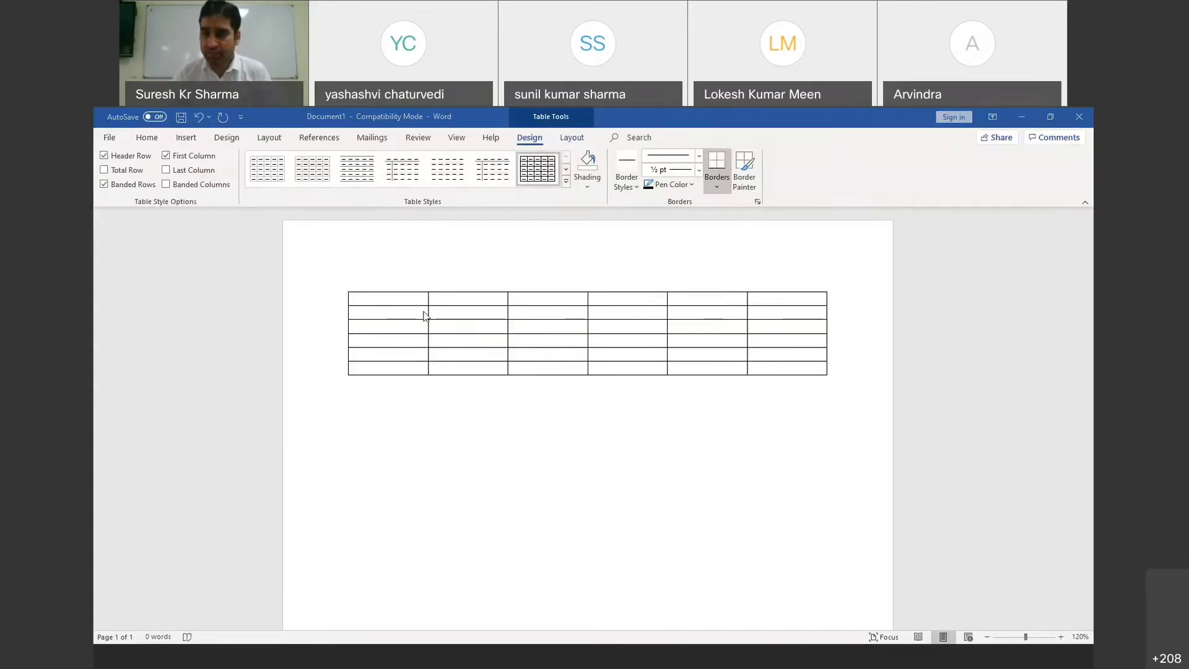
left_click(773, 298)
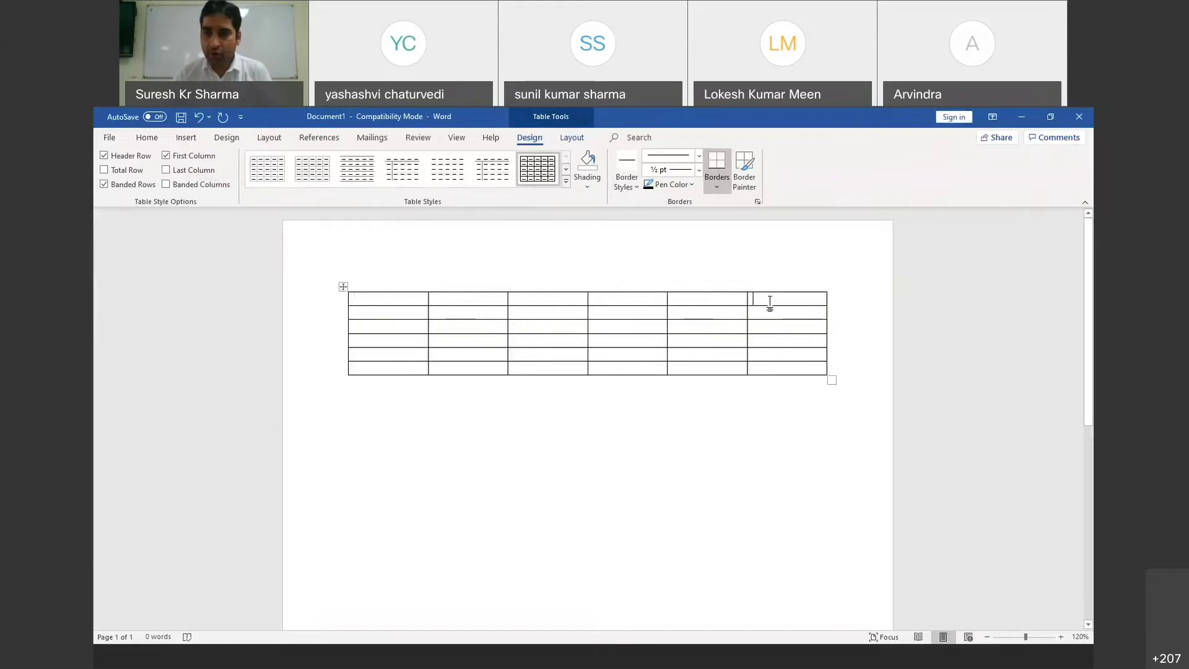
right_click(770, 301)
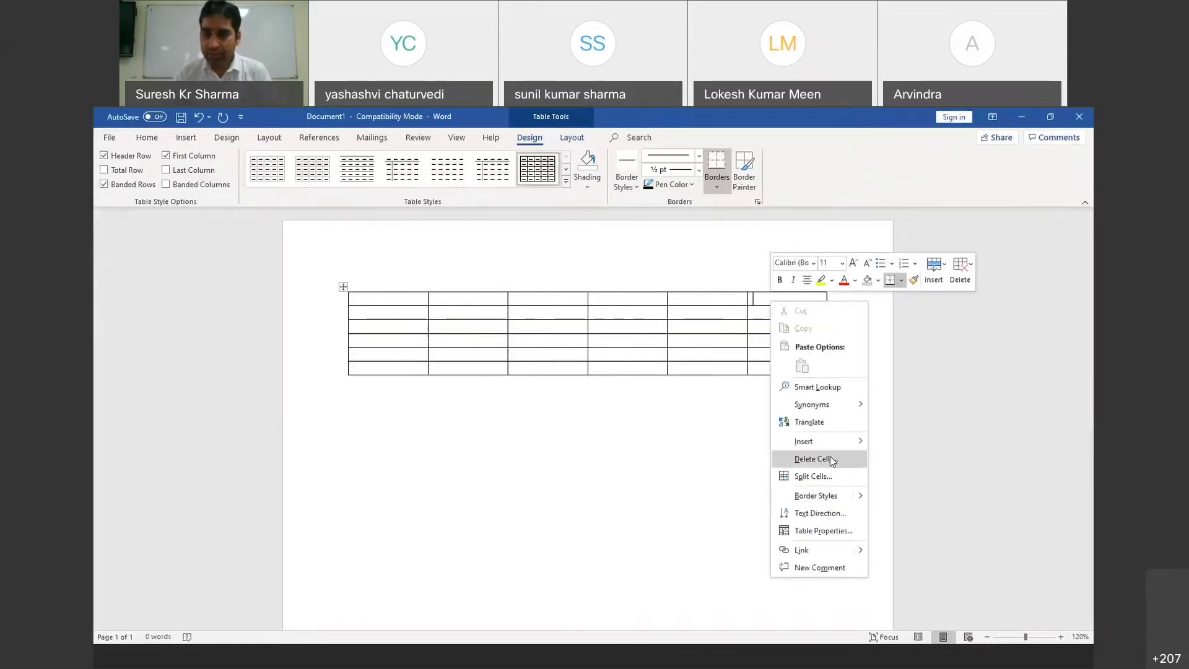
mouse_move(830, 441)
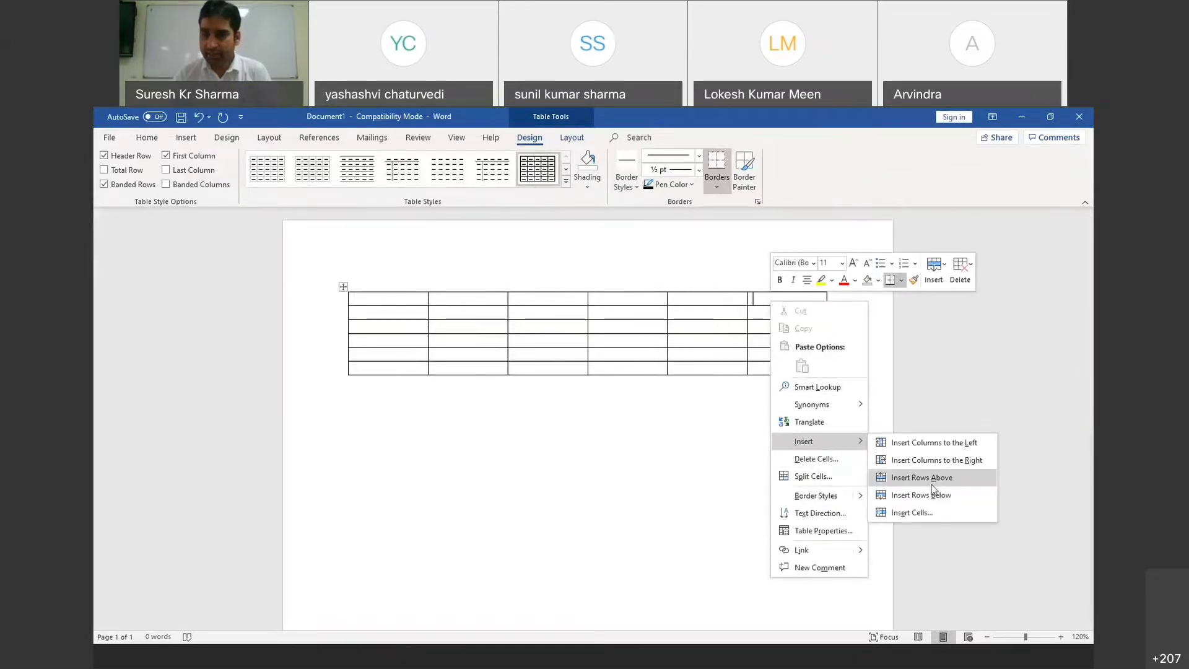
left_click(916, 460)
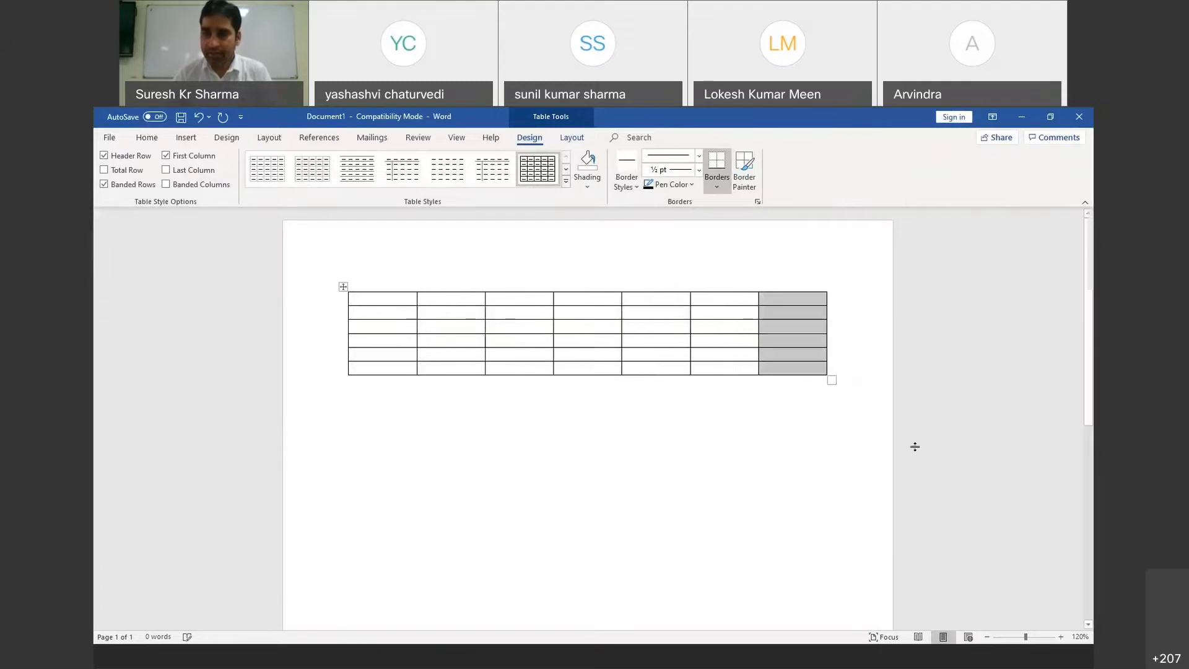
- Insert another column to the right of the table's sixth column
left_click(725, 302)
right_click(726, 300)
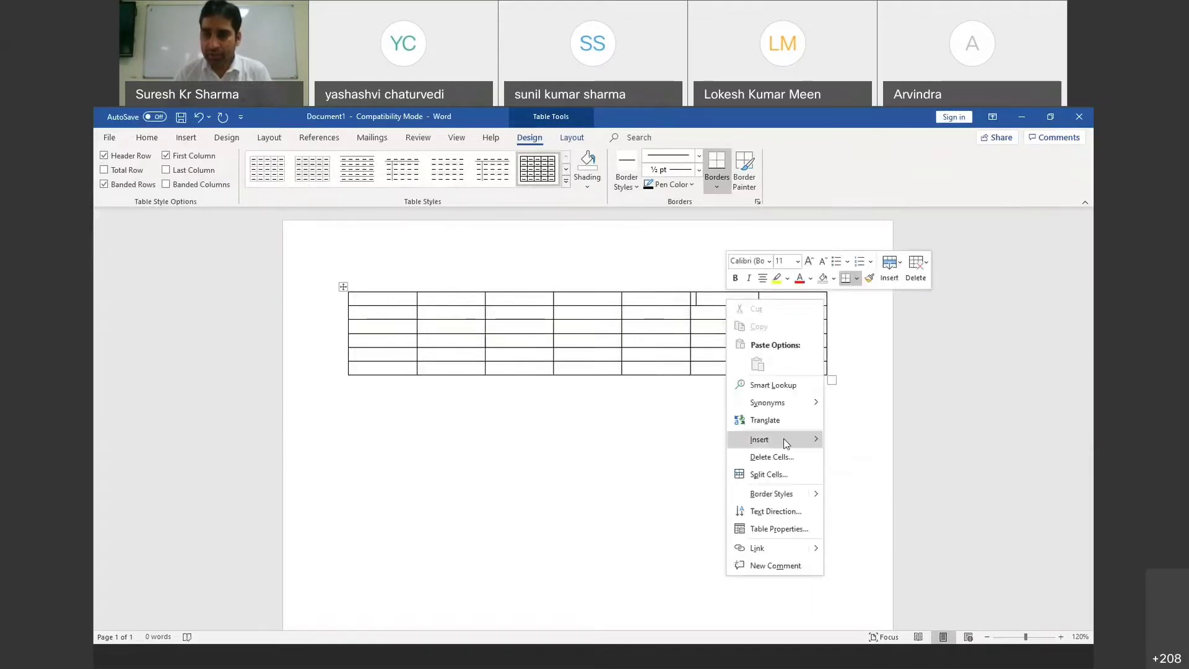
mouse_move(782, 439)
left_click(854, 458)
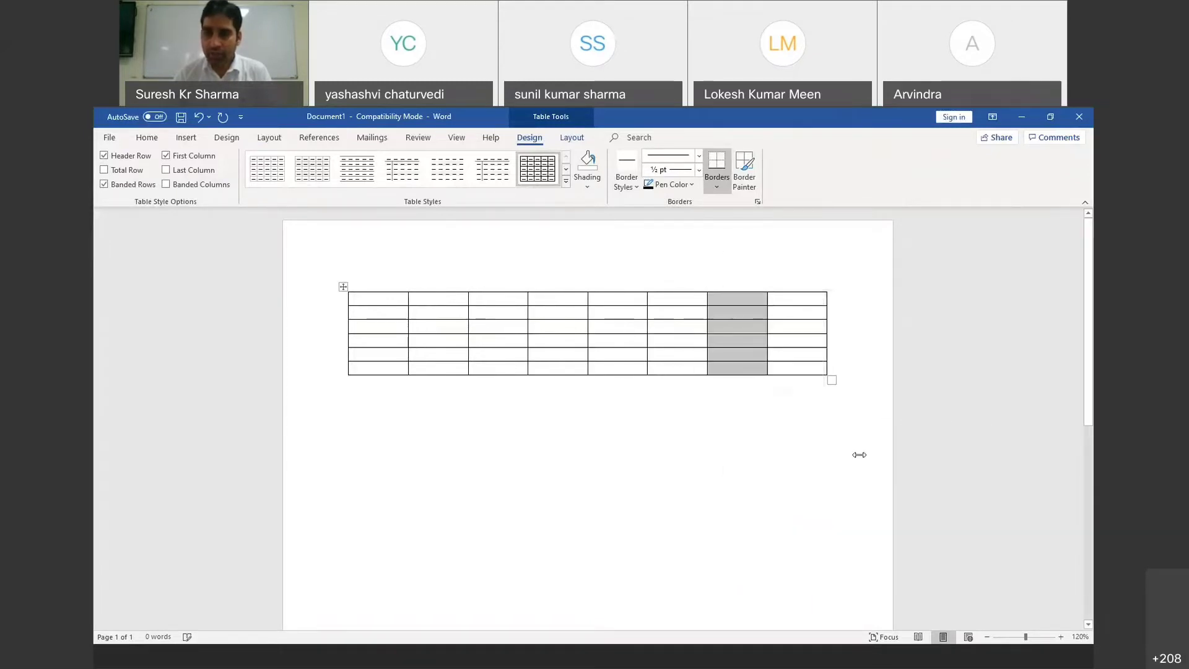
- Insert a new row above the table's first row
left_click(693, 303)
right_click(691, 301)
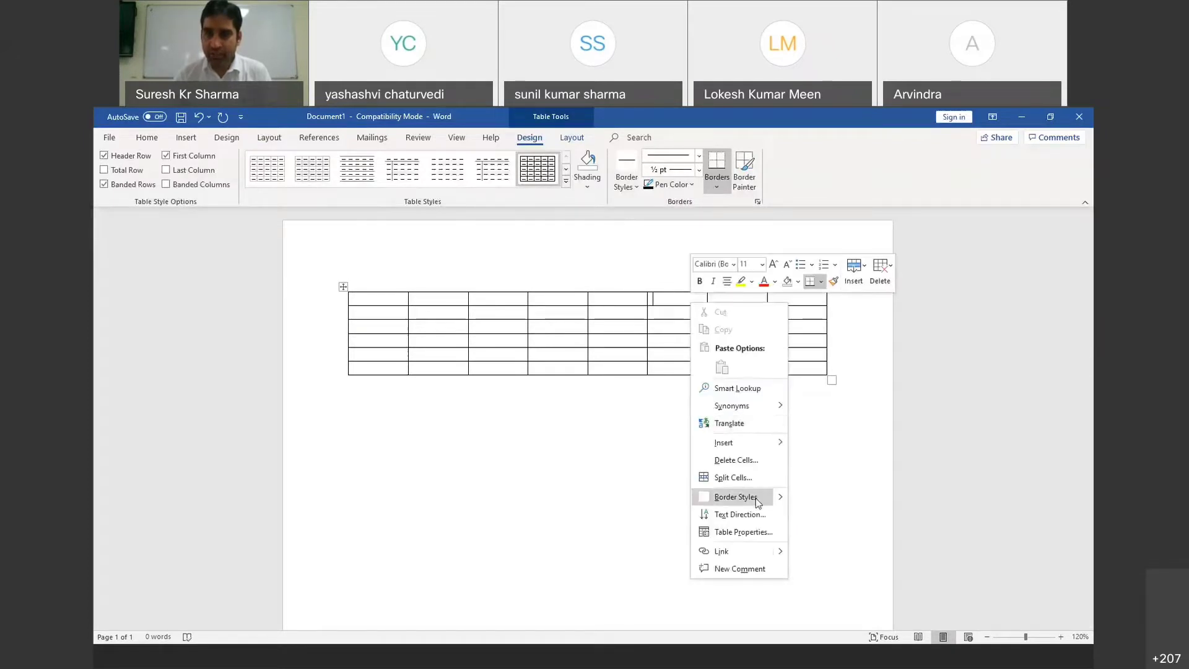
mouse_move(755, 444)
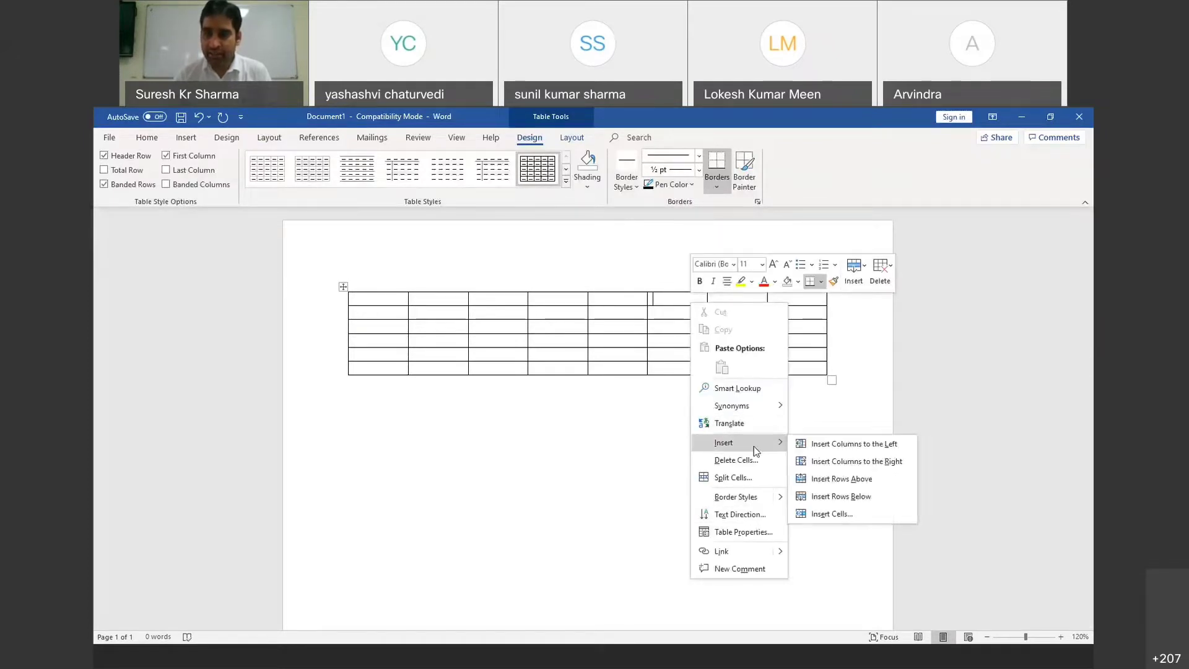
left_click(841, 479)
- Insert a new row below the table's last row and deselect it
left_click(684, 379)
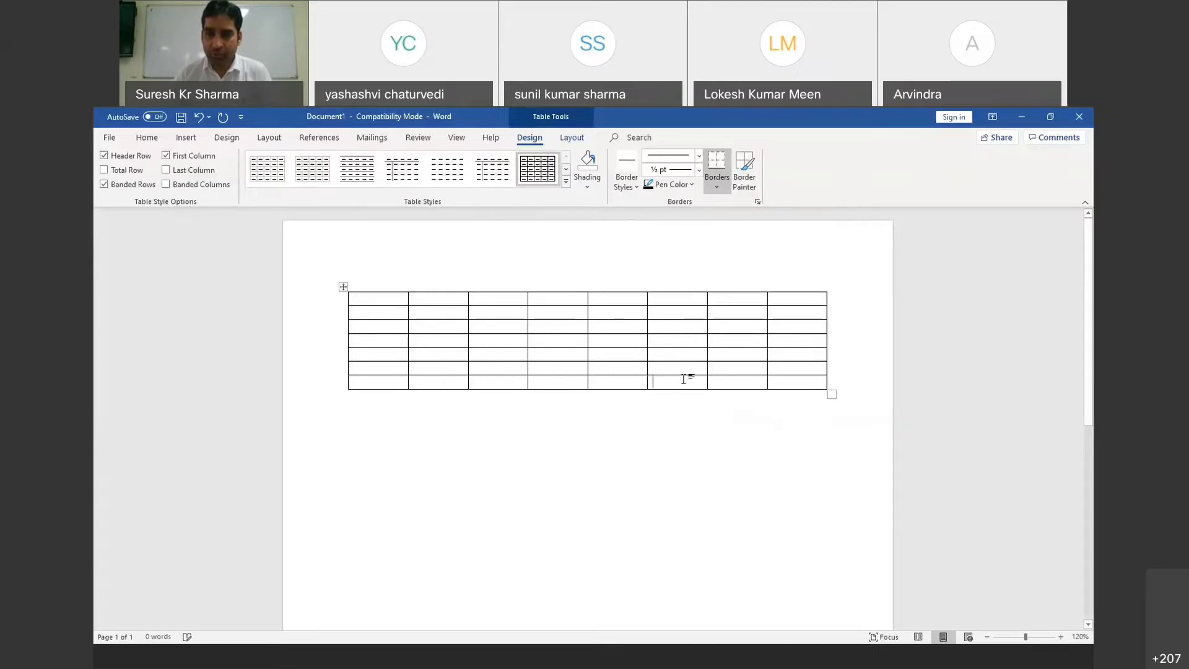
right_click(684, 379)
mouse_move(738, 509)
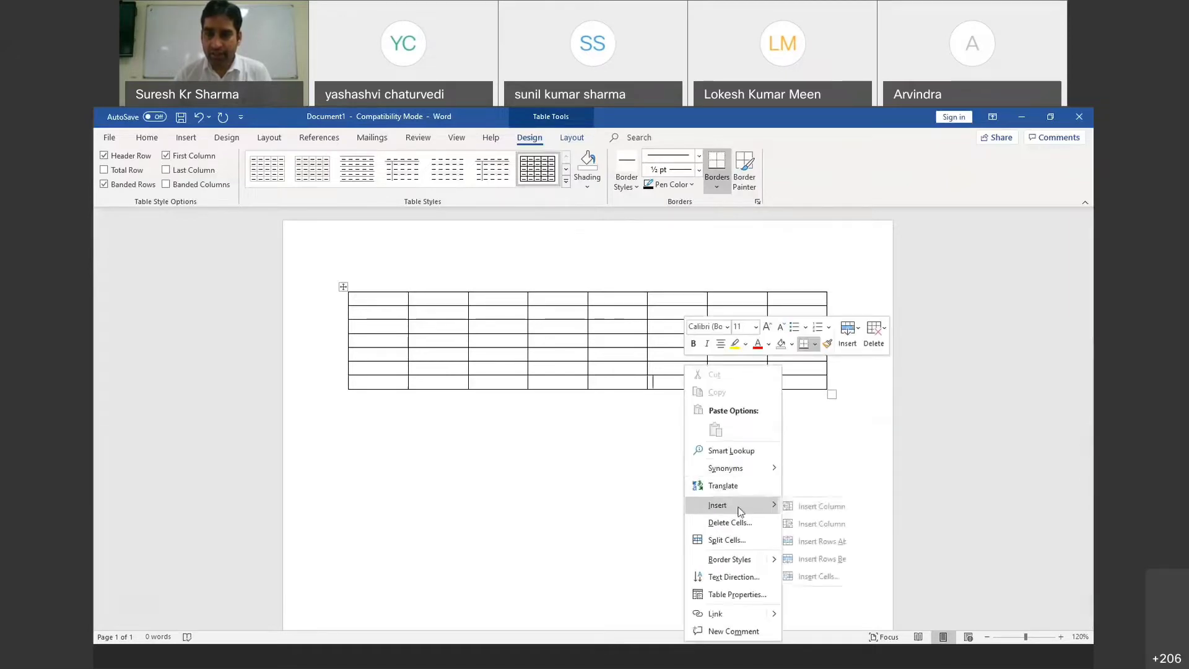
left_click(853, 559)
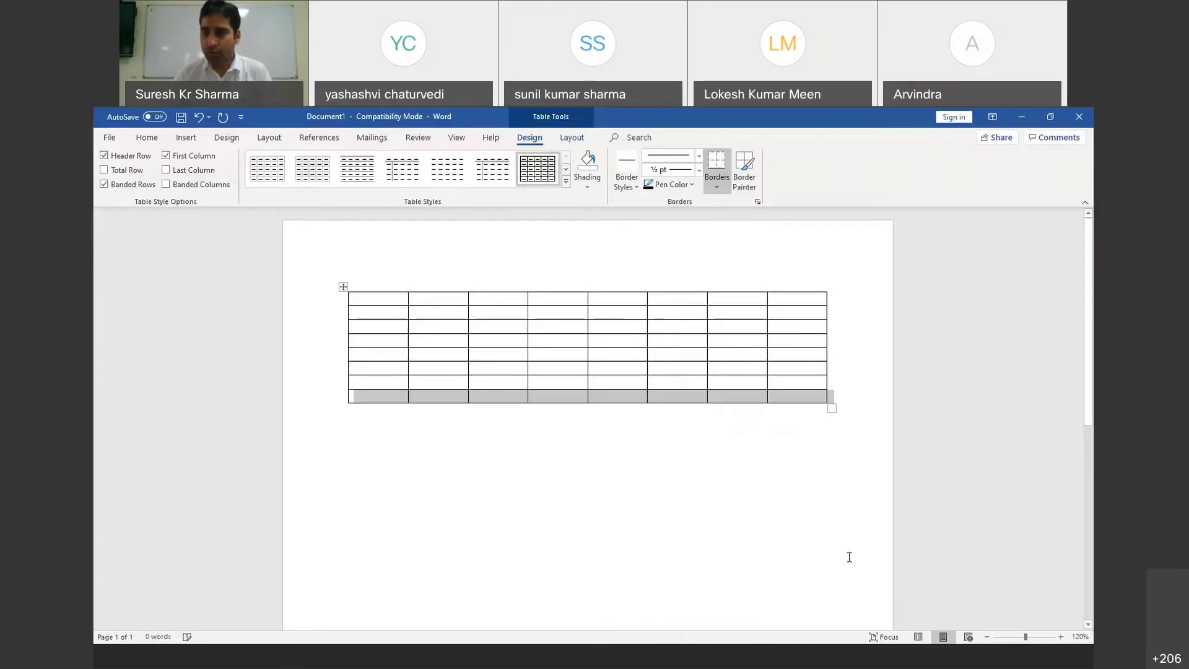
left_click(650, 456)
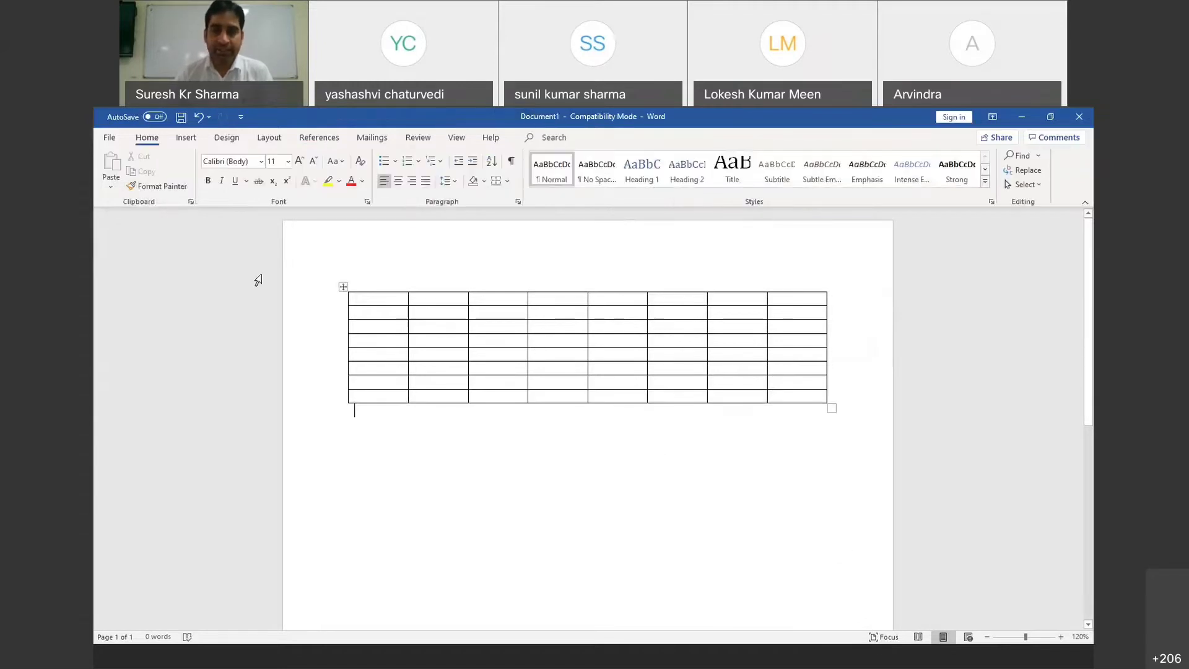
- Delete the entire fifth column of the table
left_click(615, 273)
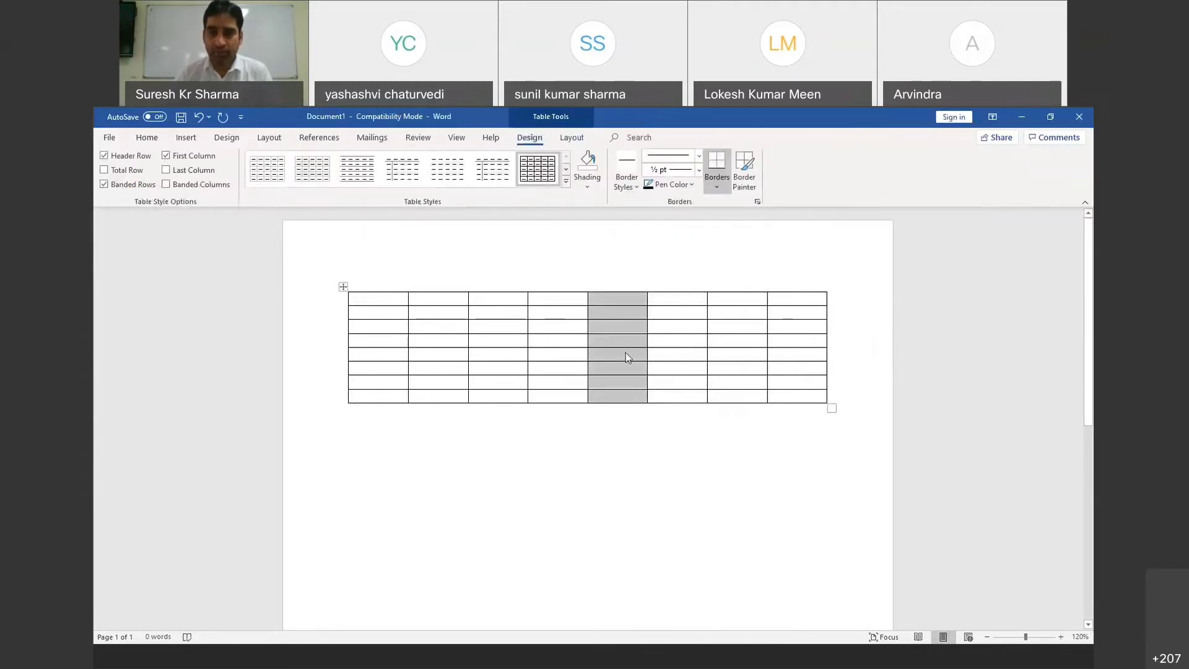
right_click(617, 282)
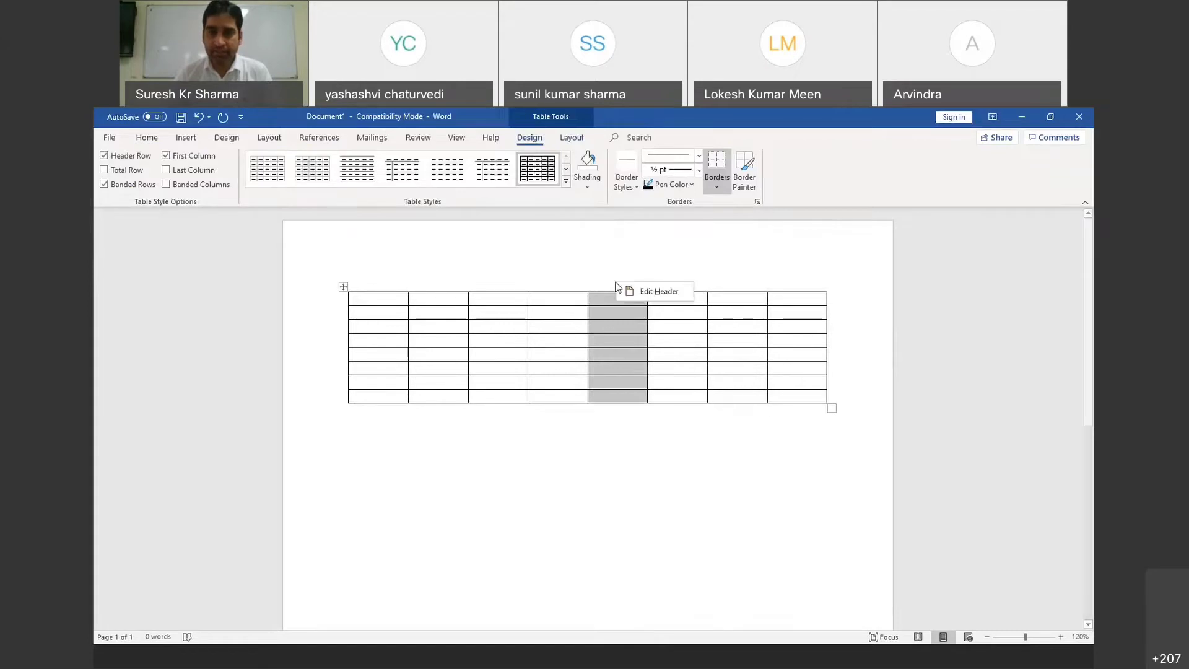
right_click(617, 325)
left_click(675, 428)
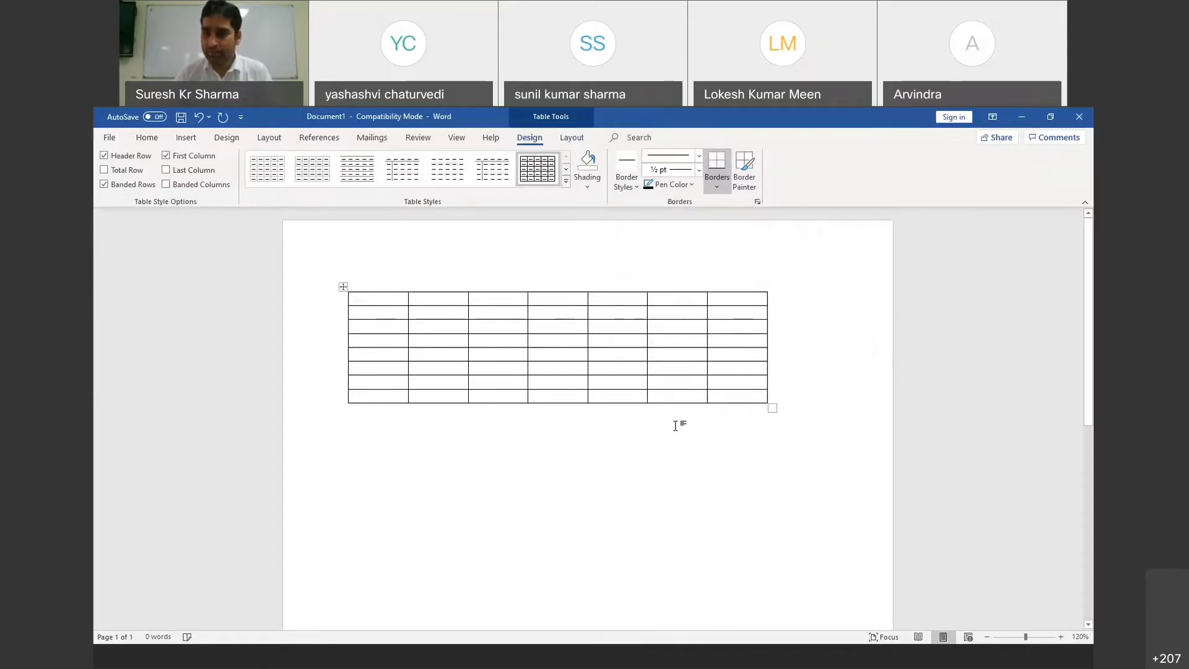
left_click(675, 426)
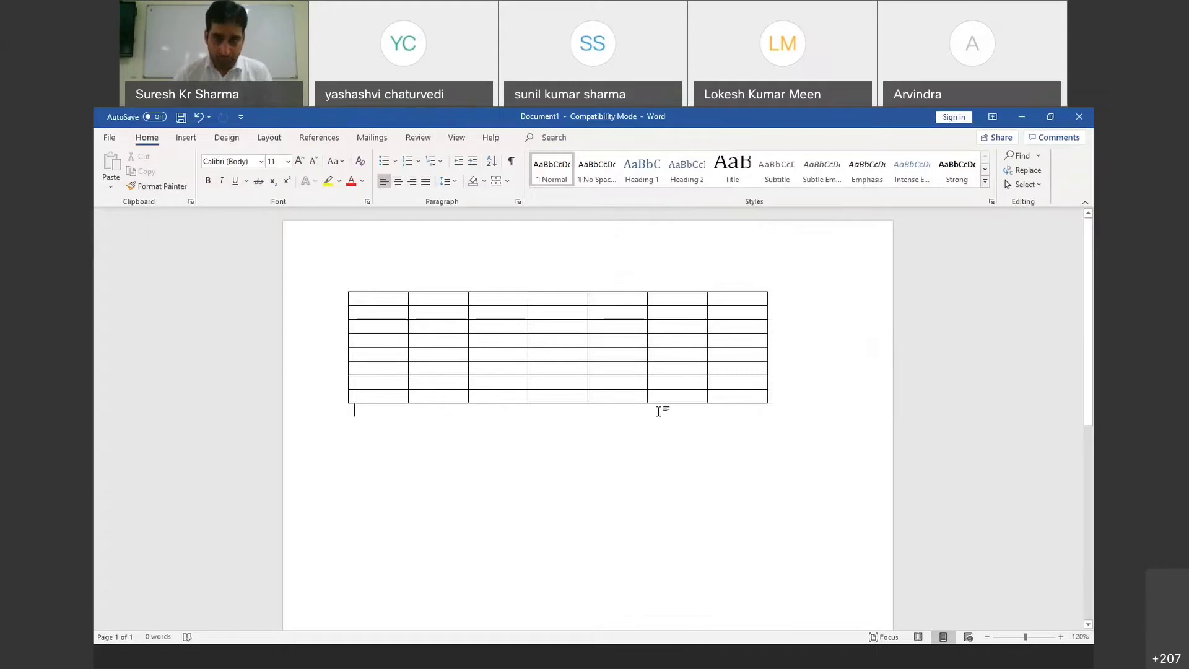
- Delete the entire fifth row of the table
left_click(311, 360)
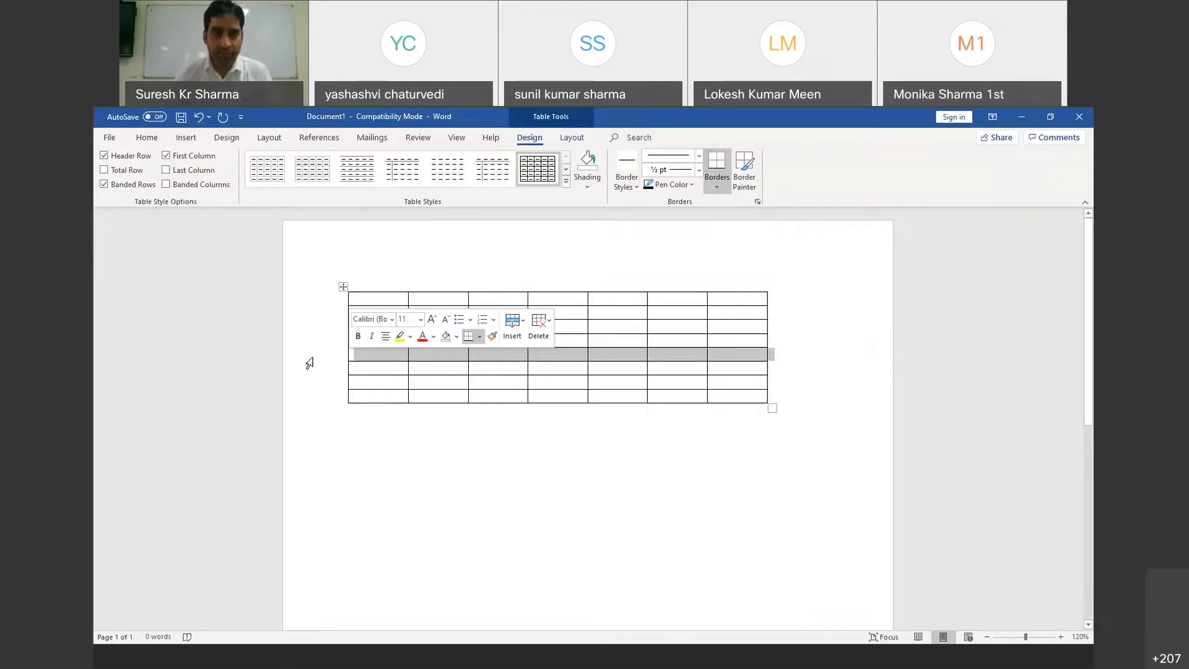
right_click(310, 364)
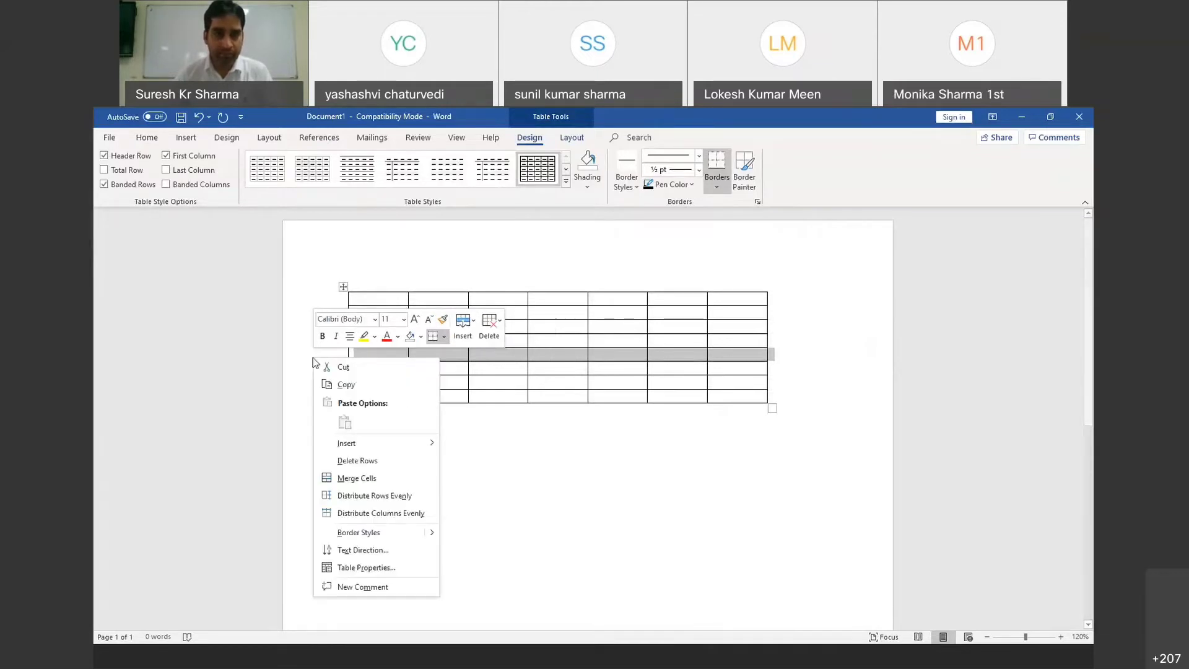
left_click(384, 460)
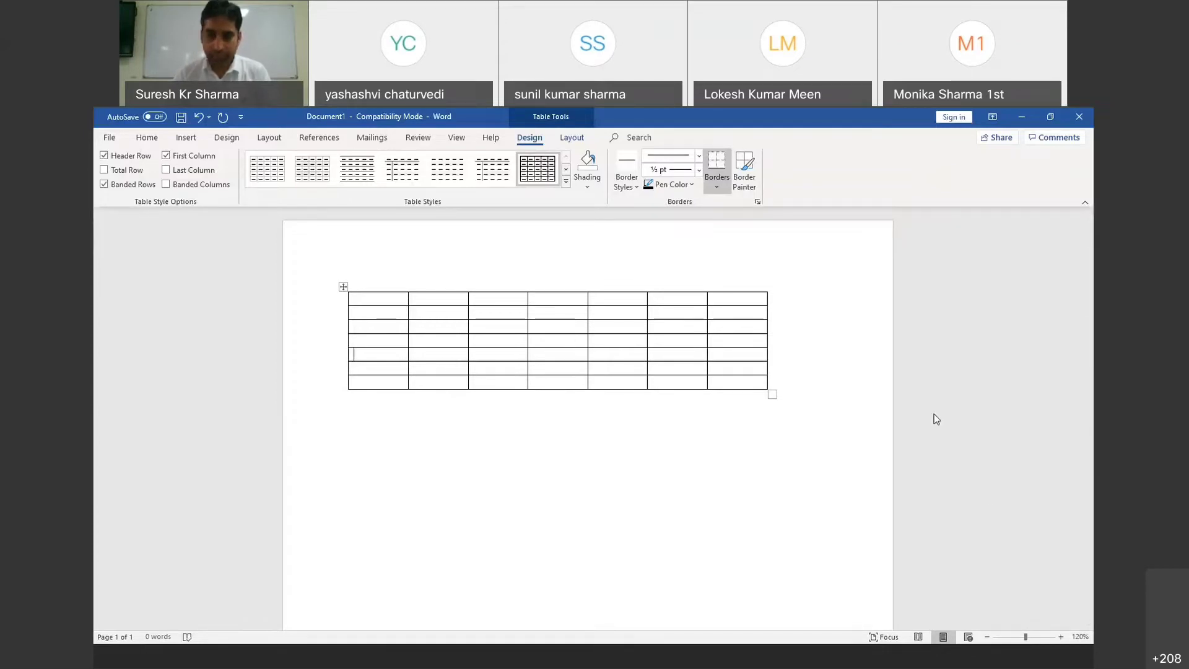
- Shade the table's first row with the light beige-gray theme fill through the table's Borders and Shading properties, applied to cells
left_click(390, 298)
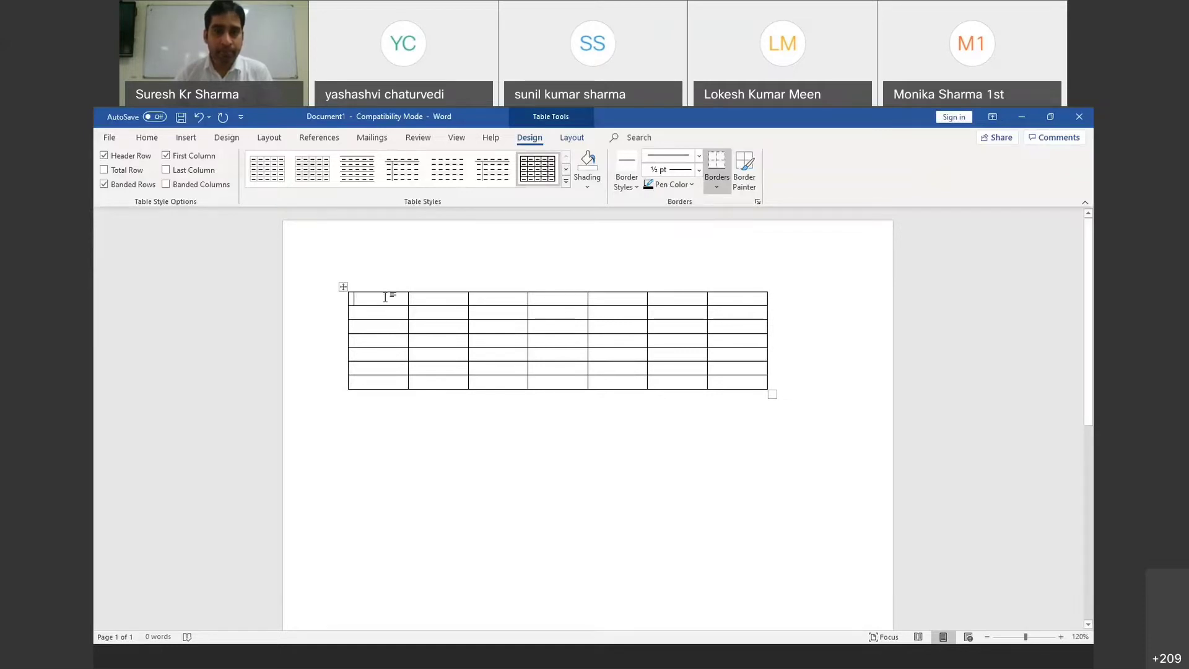
left_click(288, 303)
right_click(289, 304)
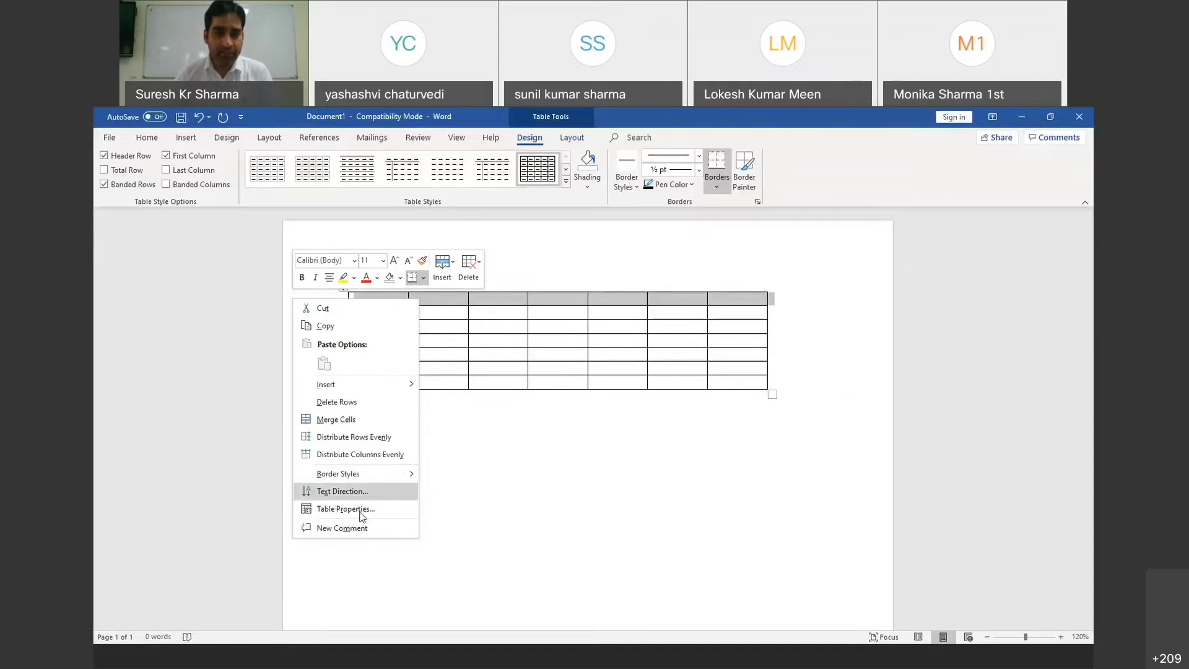
left_click(404, 494)
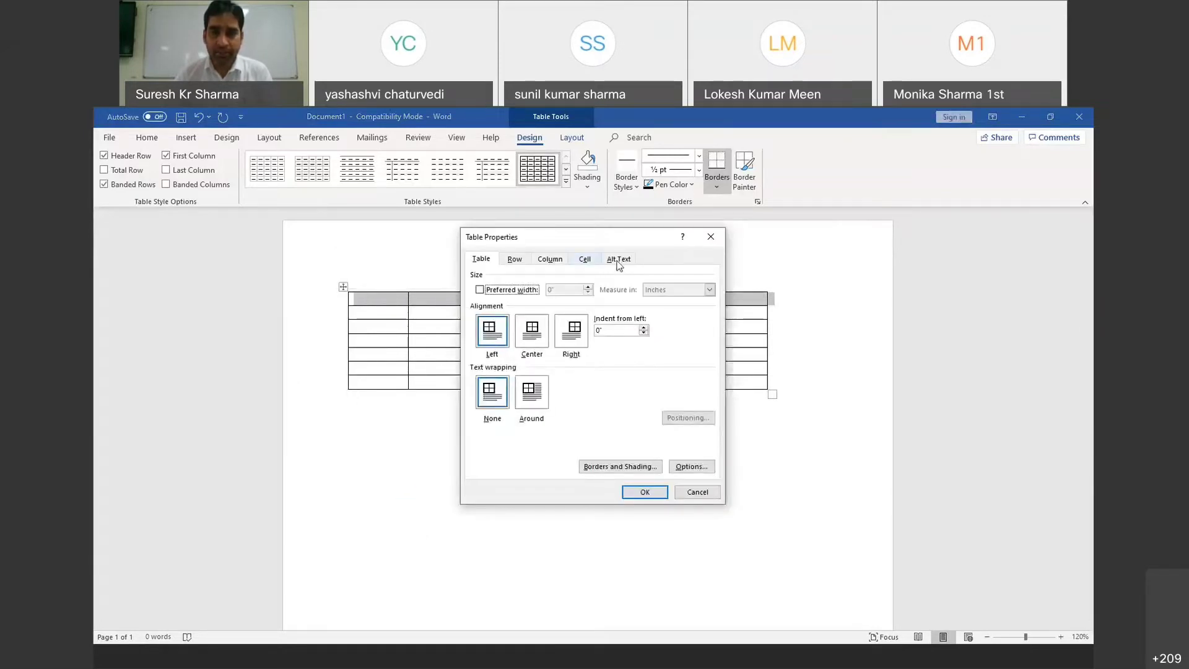
left_click(633, 465)
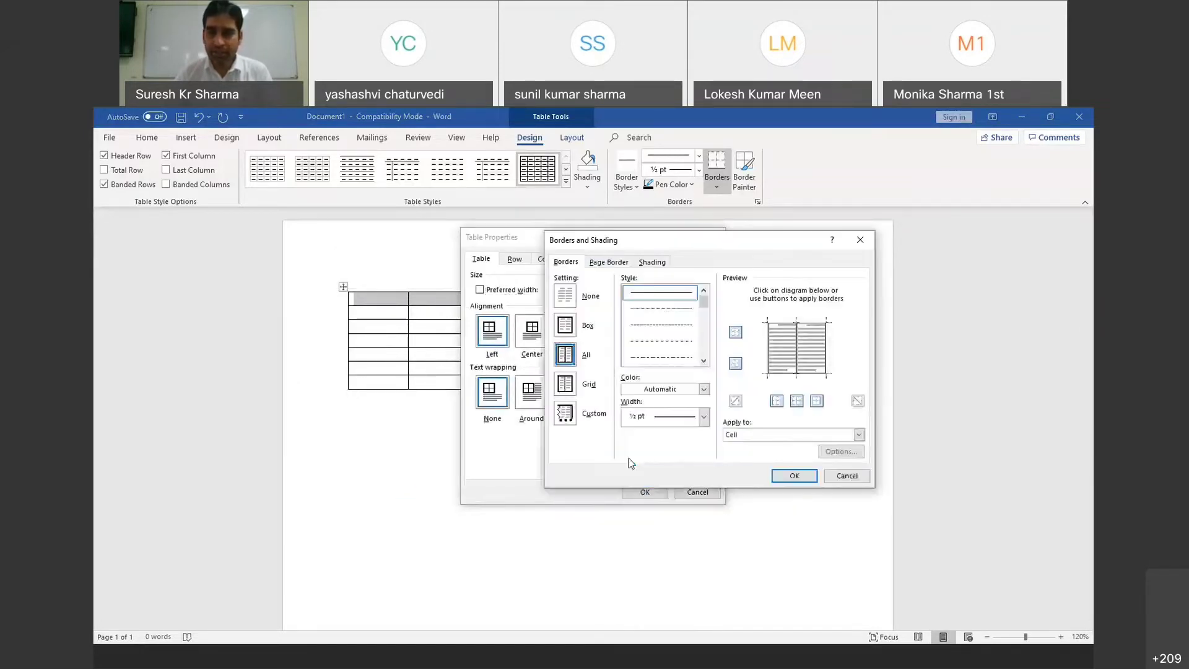
left_click(652, 263)
left_click(629, 292)
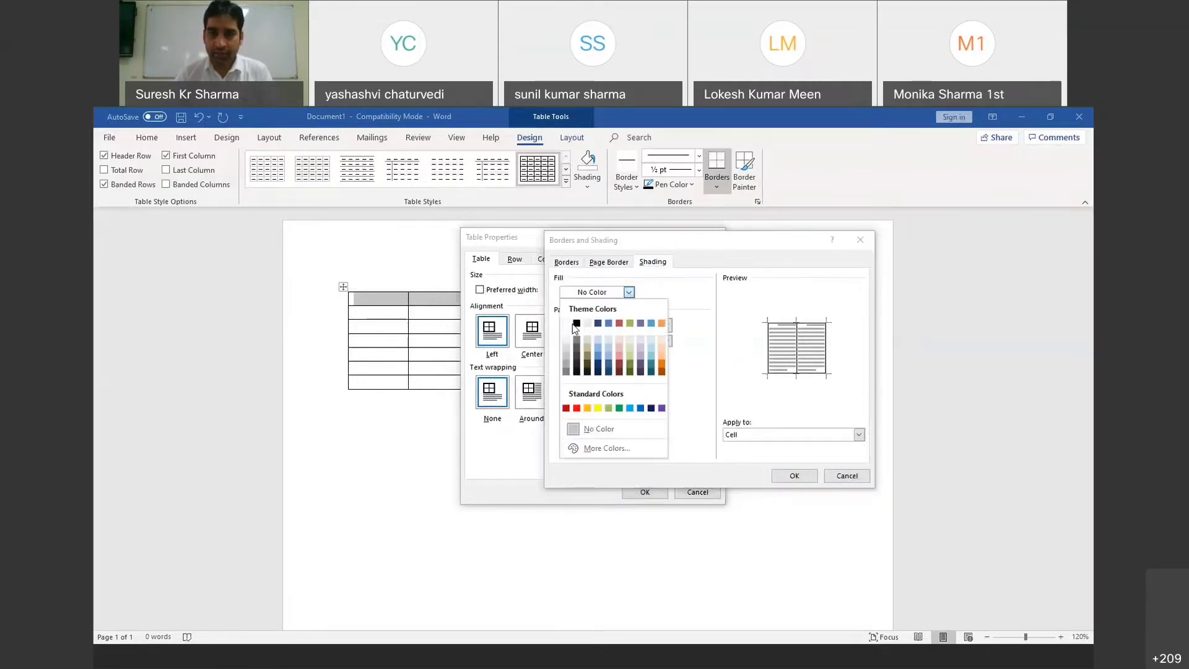
left_click(588, 326)
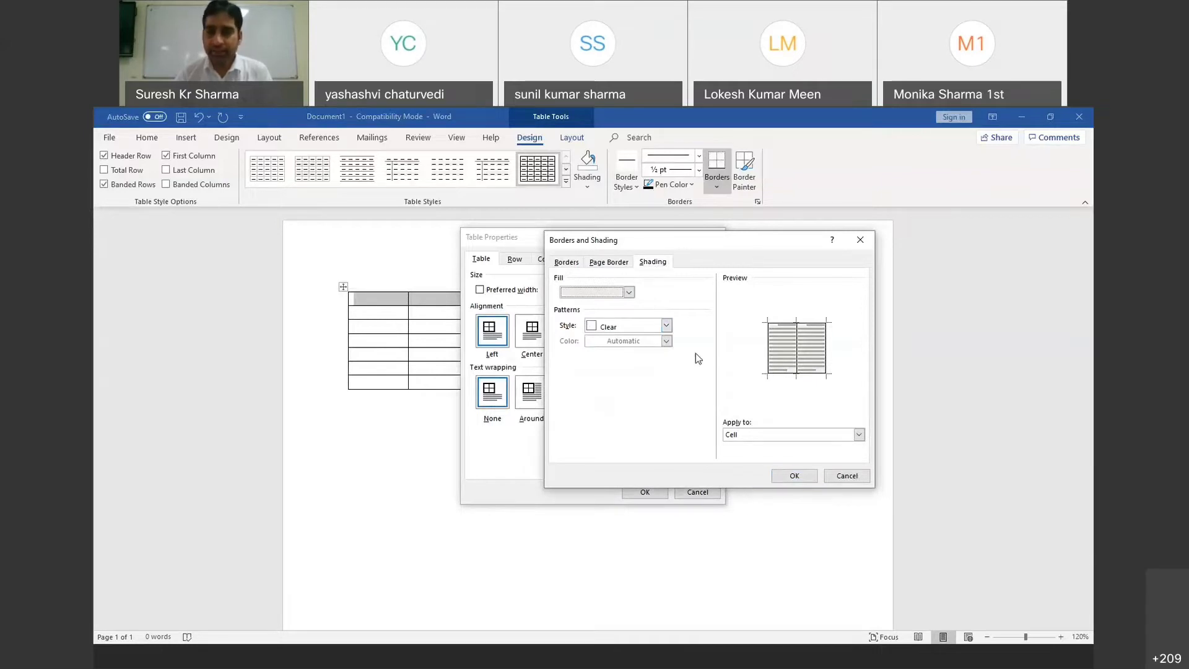
left_click(796, 474)
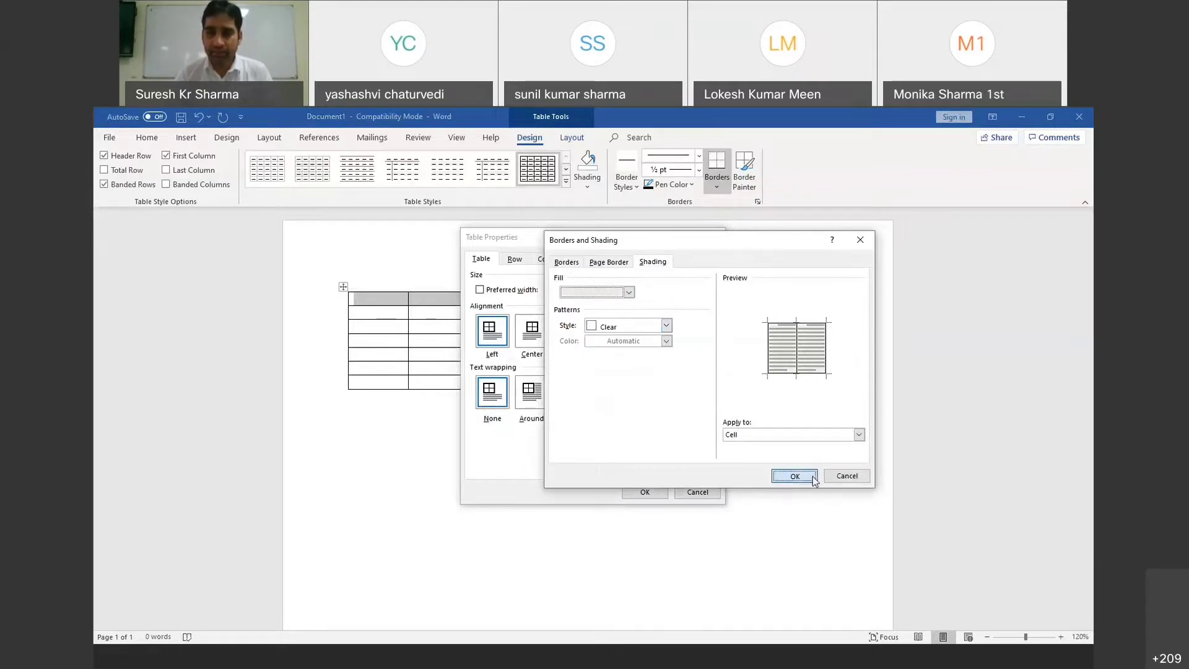
left_click(633, 494)
left_click(582, 470)
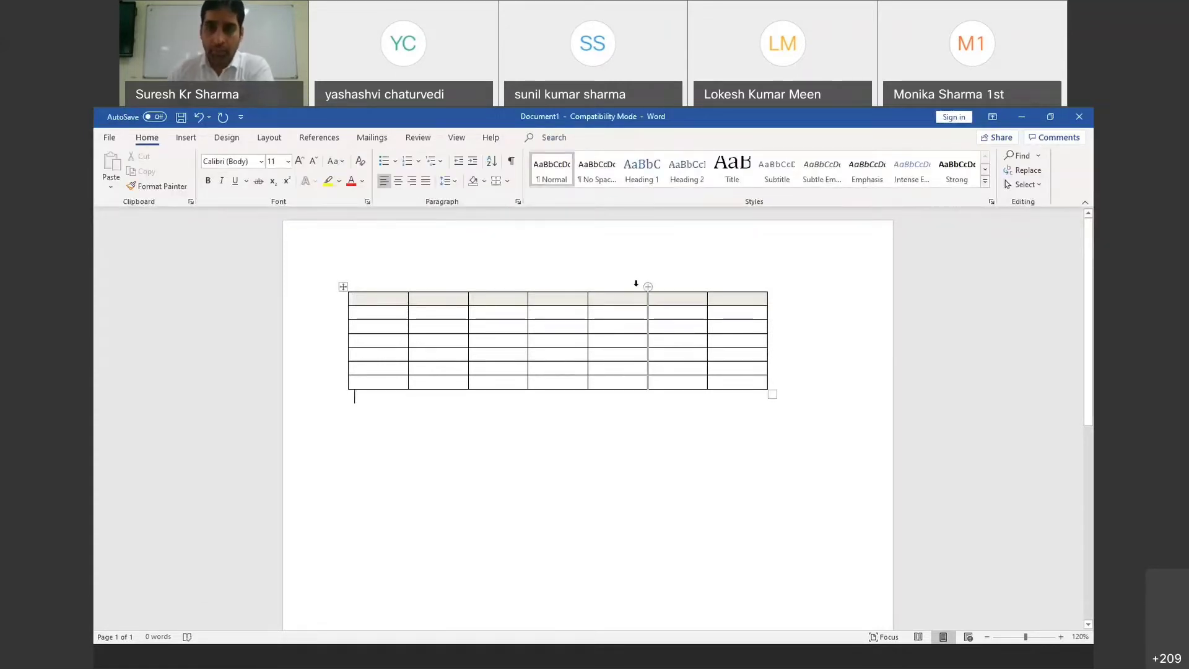
- Merge the last three cells of the table's first row into one cell
left_click_drag(626, 299, 719, 295)
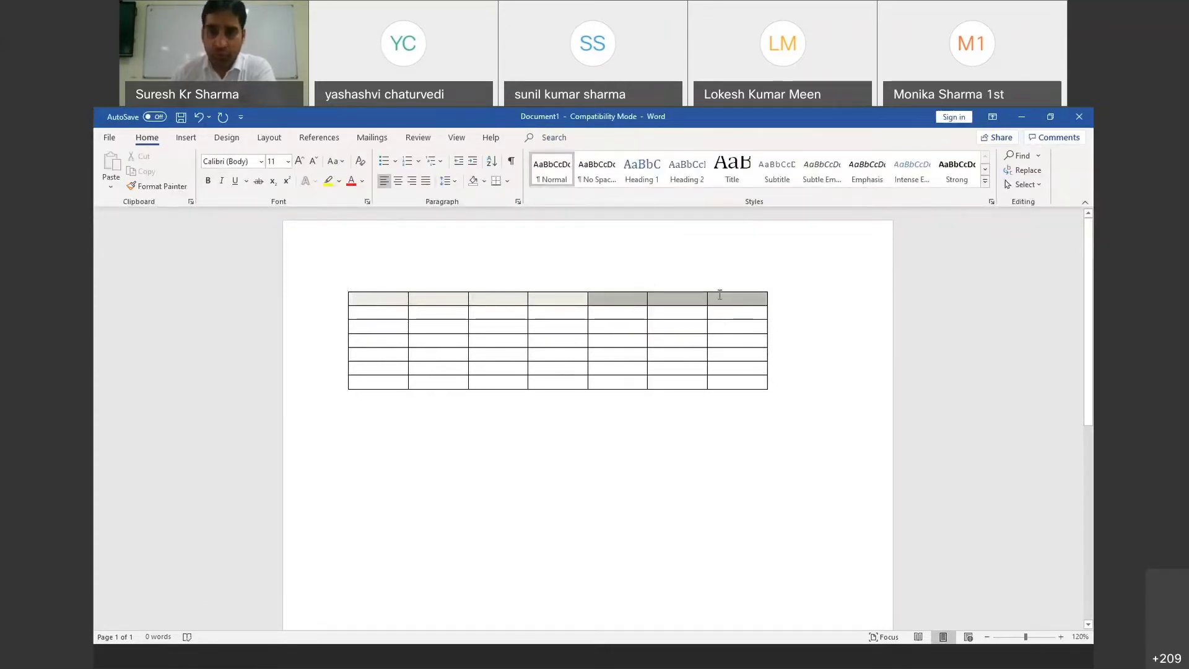
right_click(720, 294)
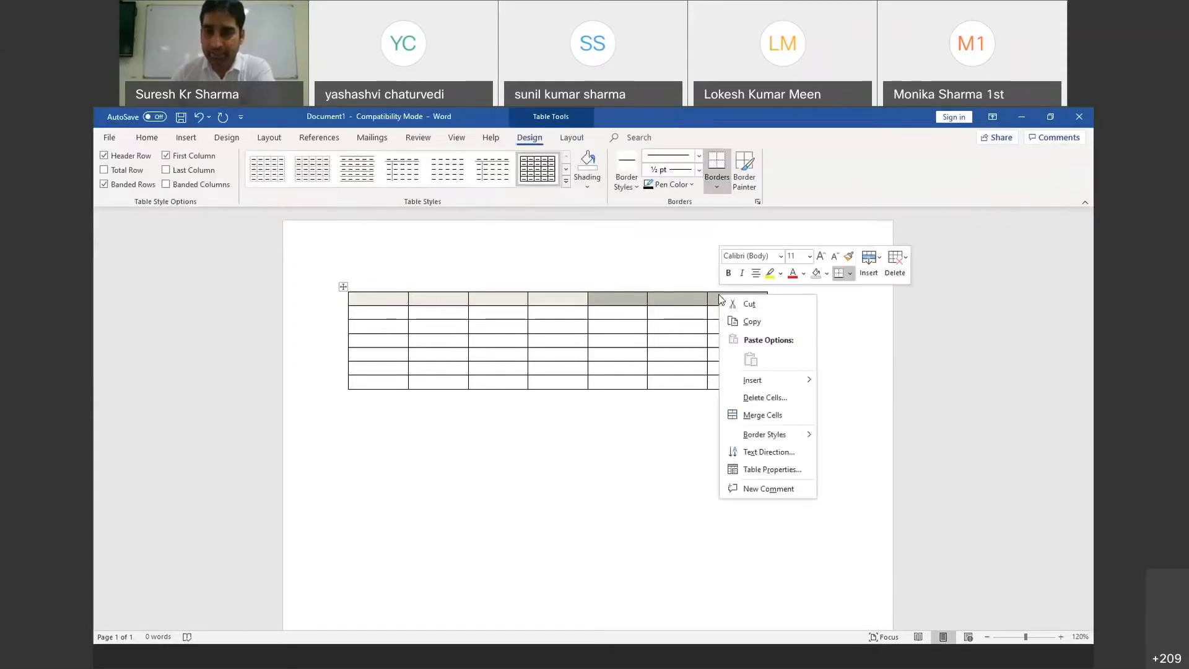
left_click(800, 415)
left_click(766, 473)
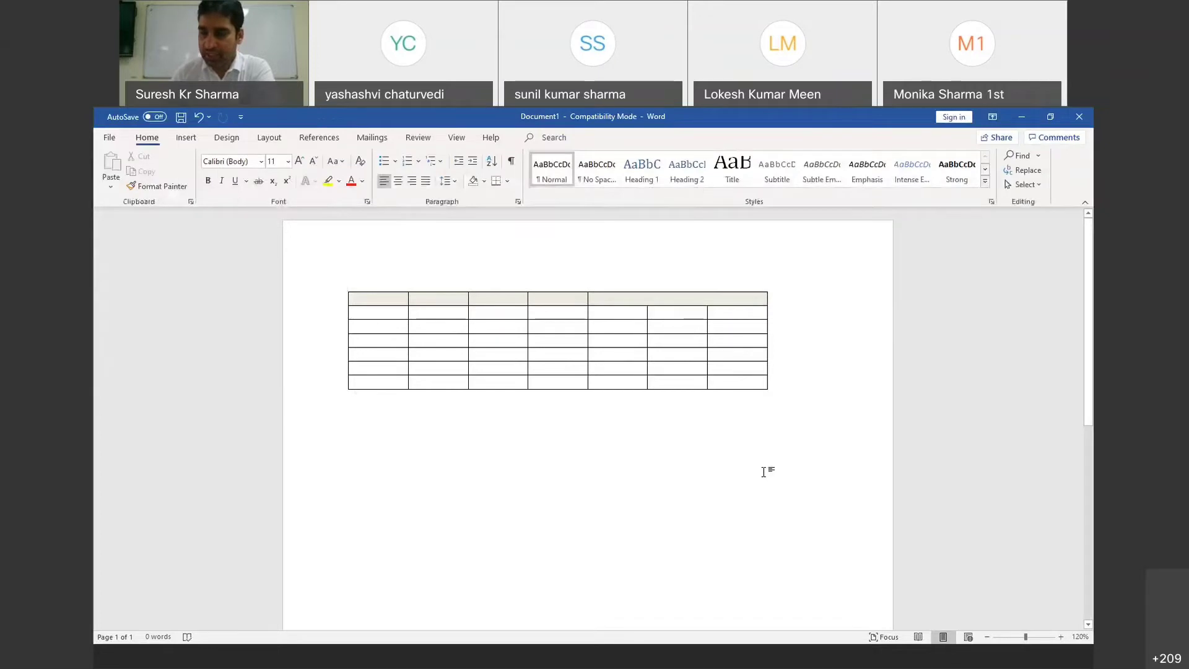
- Split the last cell of the table's bottom row into 3 columns and 1 row
left_click(740, 381)
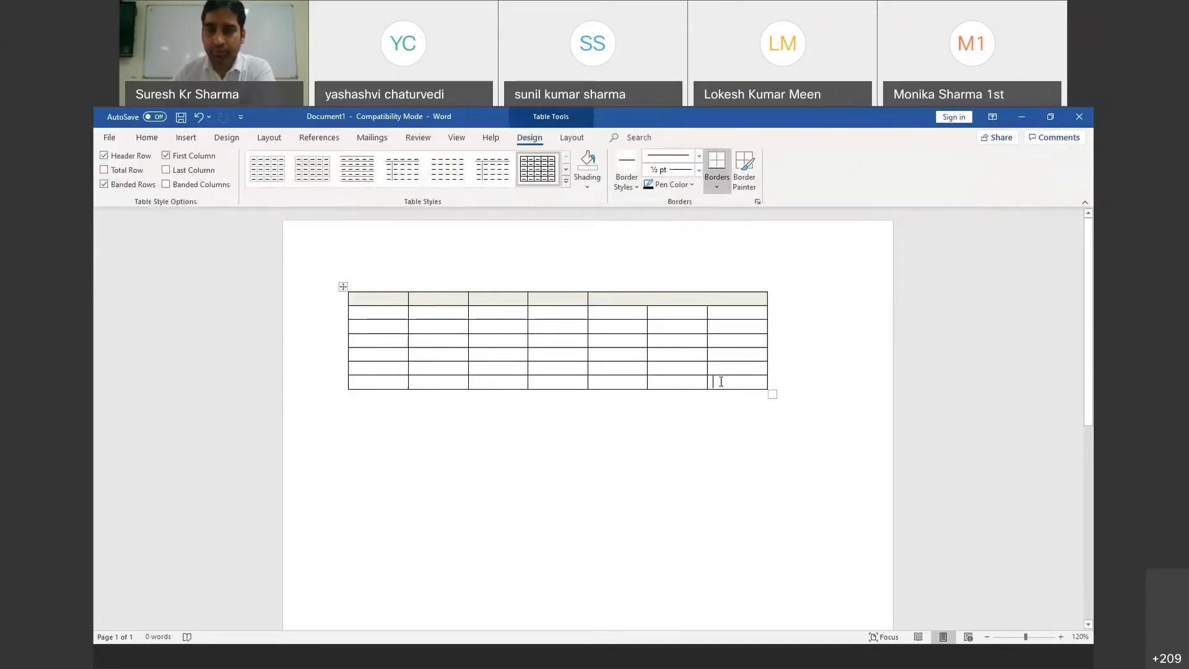
right_click(720, 385)
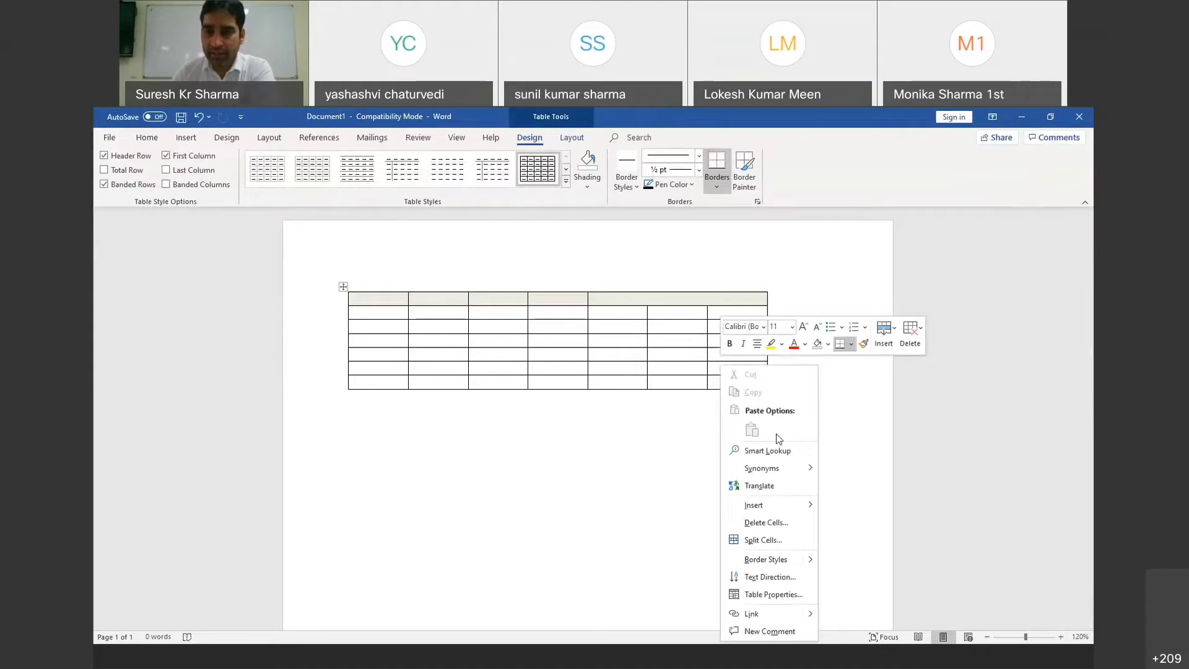
left_click(776, 541)
left_click(448, 318)
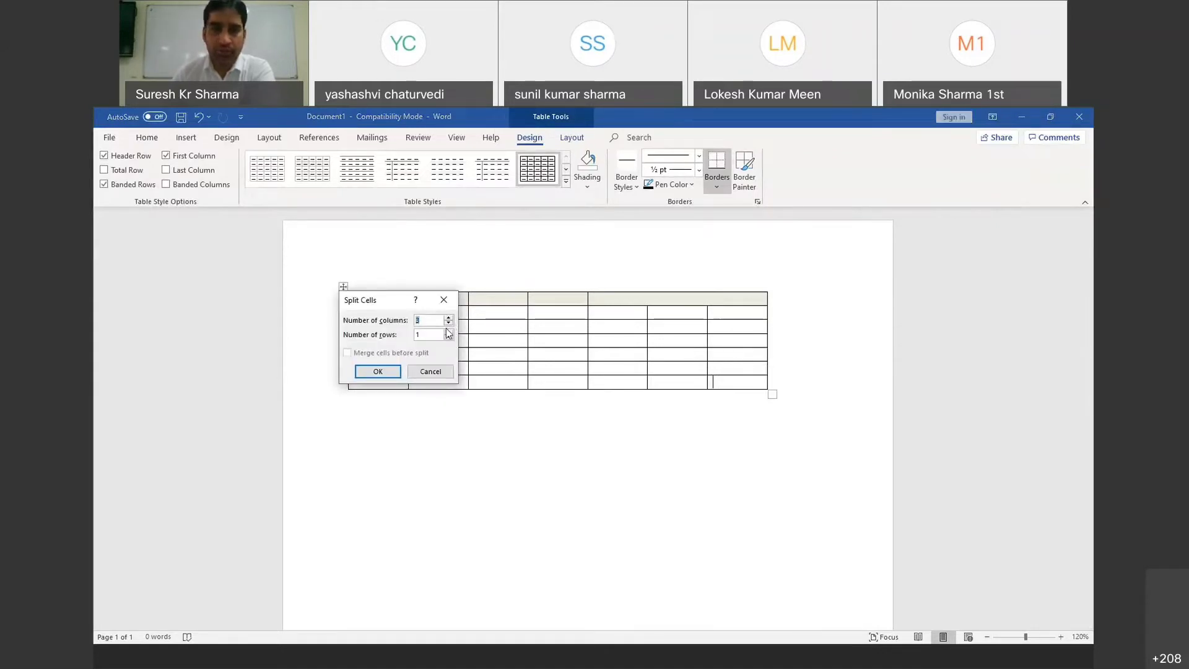
left_click(371, 372)
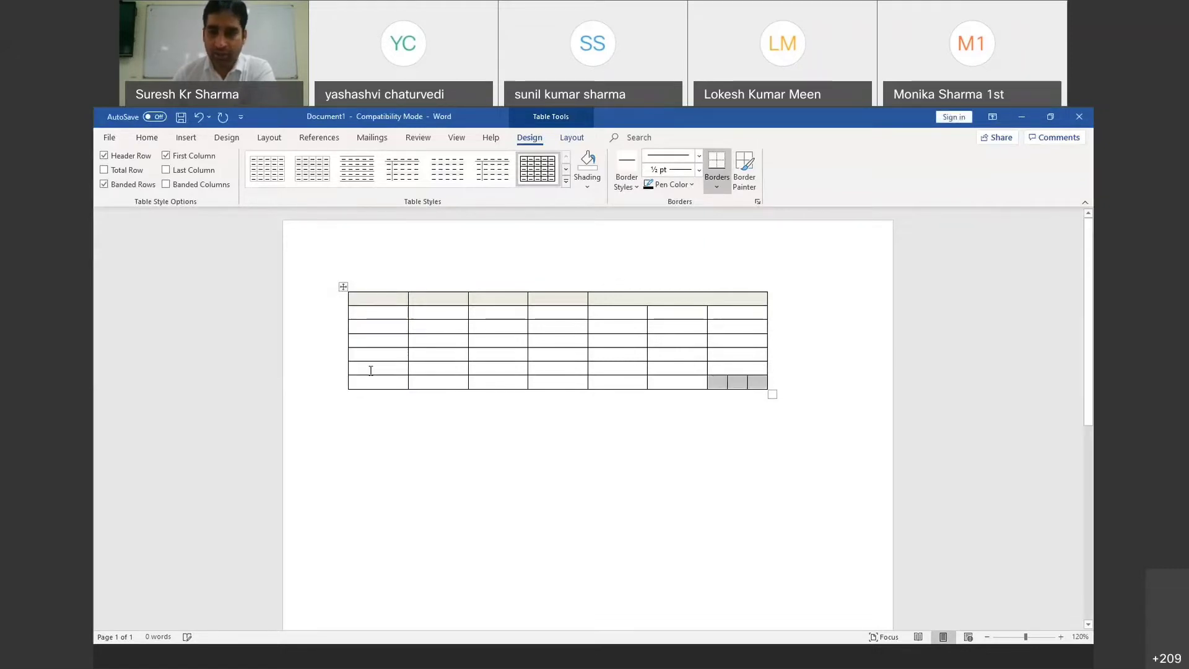
- Resize the table freehand: narrow the first column, make the second row taller, and stretch the whole table to about twice its height
left_click(622, 450)
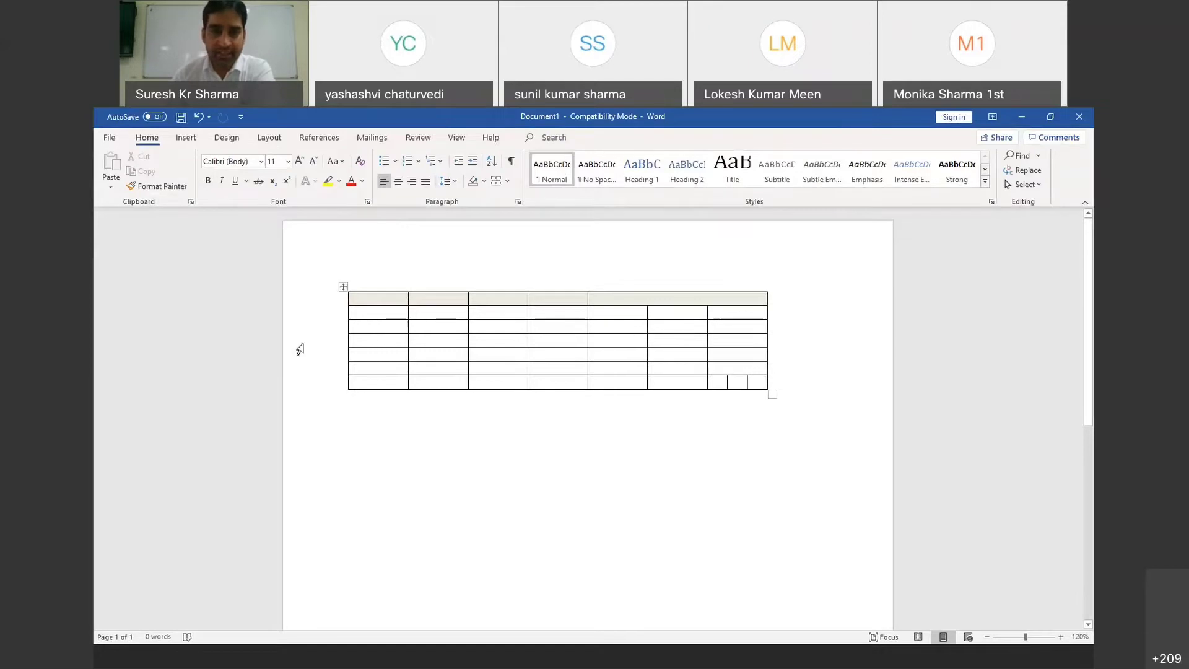
left_click_drag(407, 298, 435, 332)
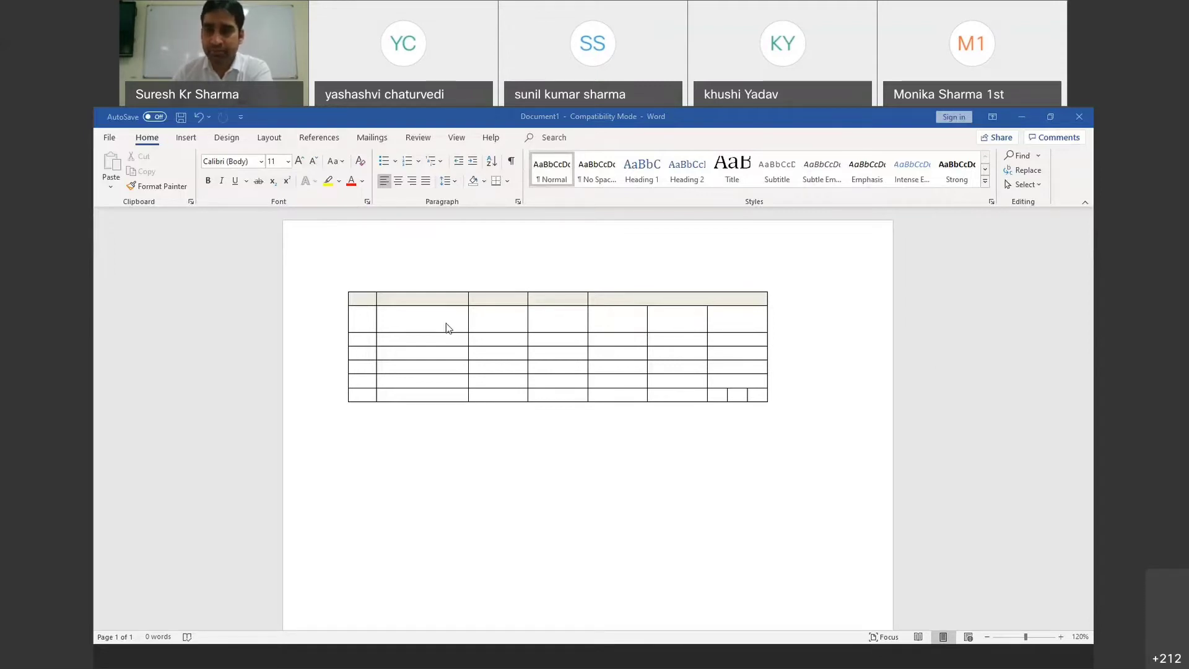
left_click_drag(772, 406, 765, 523)
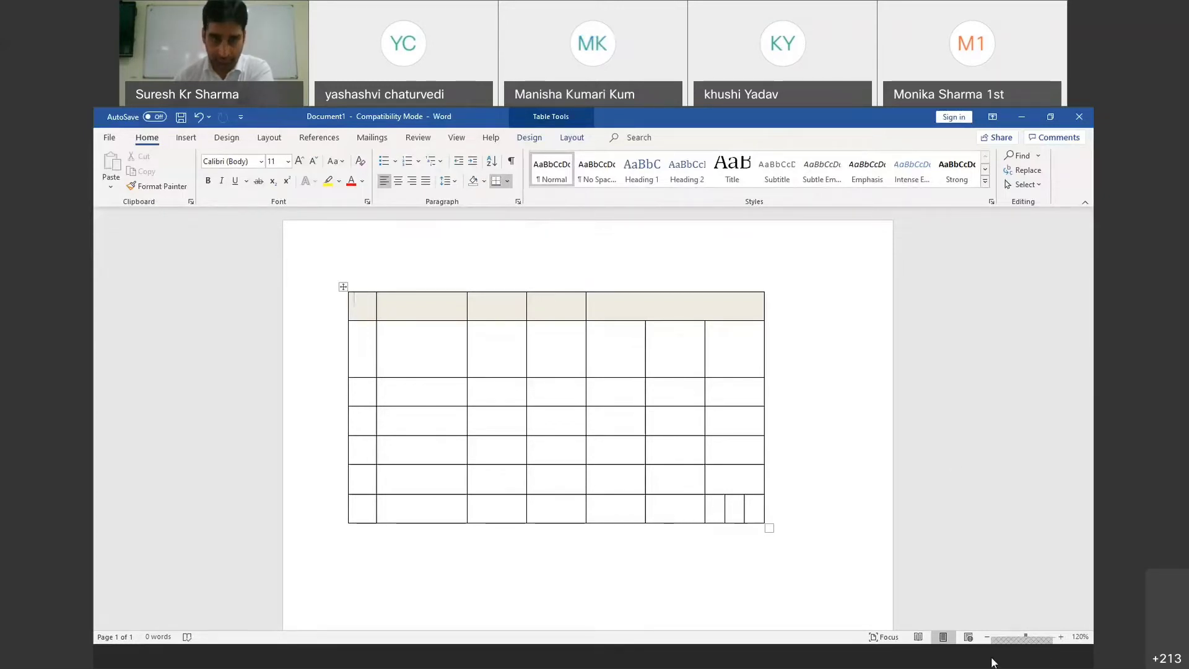
left_click(392, 329)
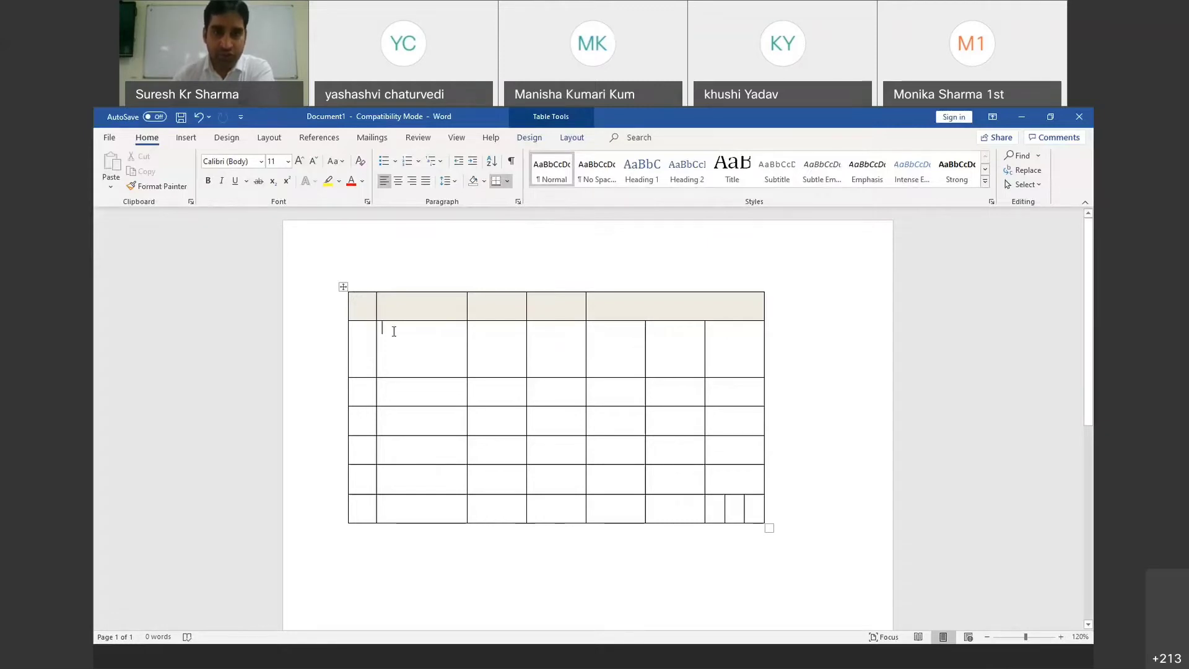
left_click_drag(390, 331, 460, 329)
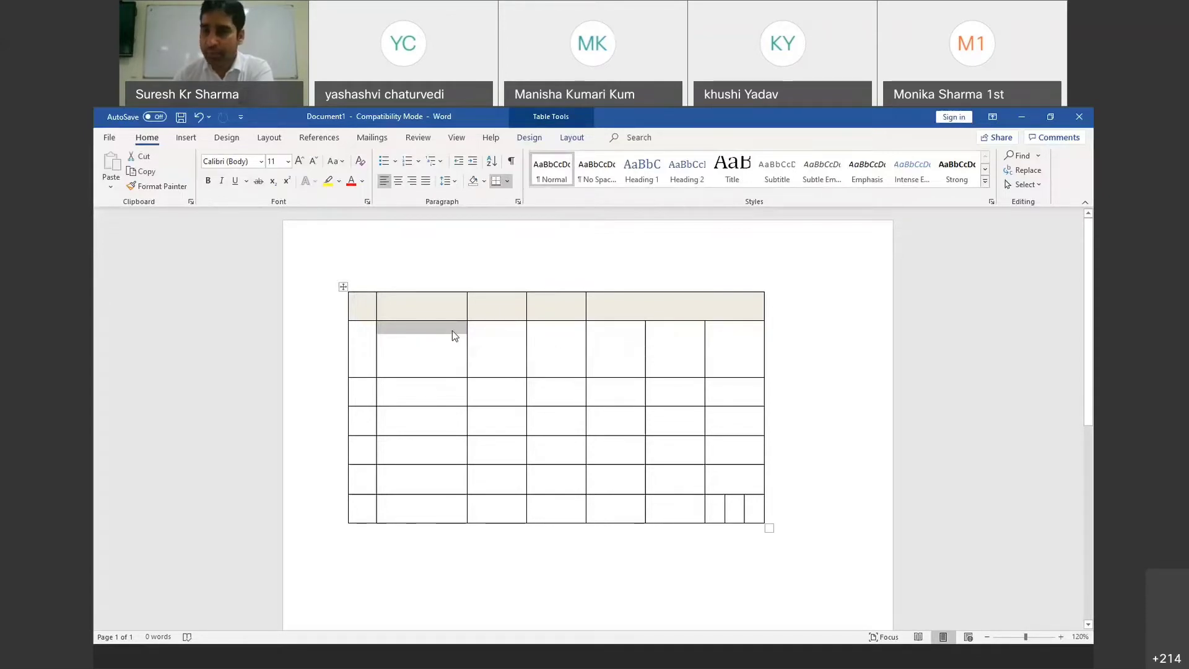
left_click(421, 358)
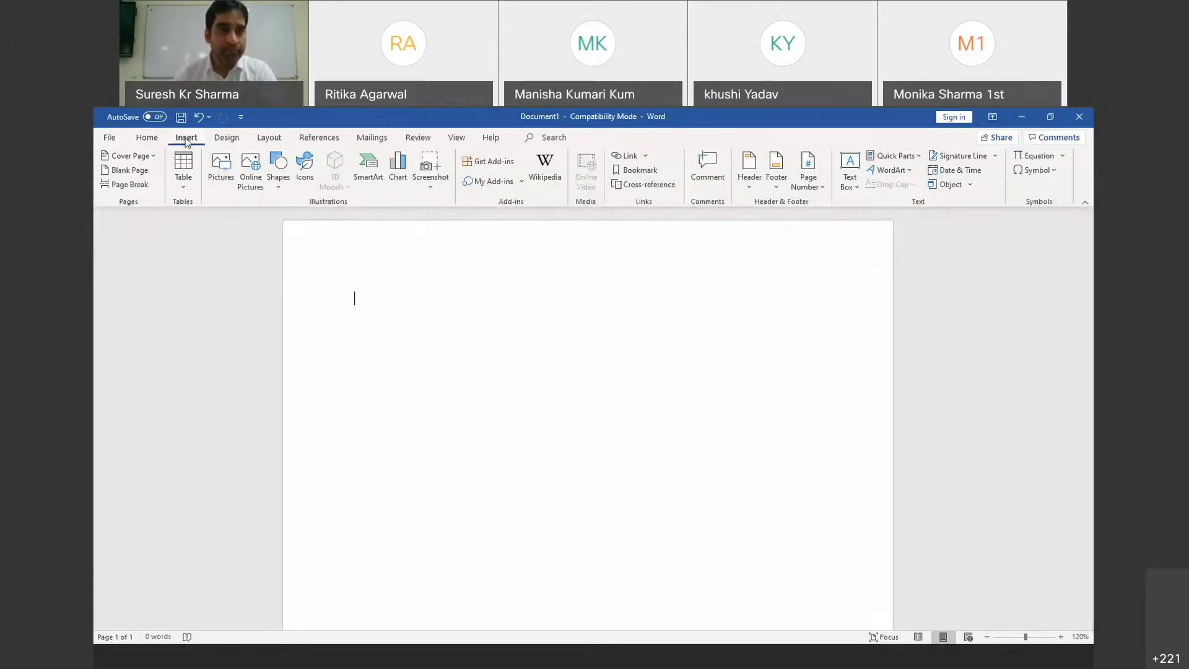
- Insert the picture lec04 Weighted Mean1 from the E Course Lectures Statistics ICAR folder into the blank document
left_click(221, 179)
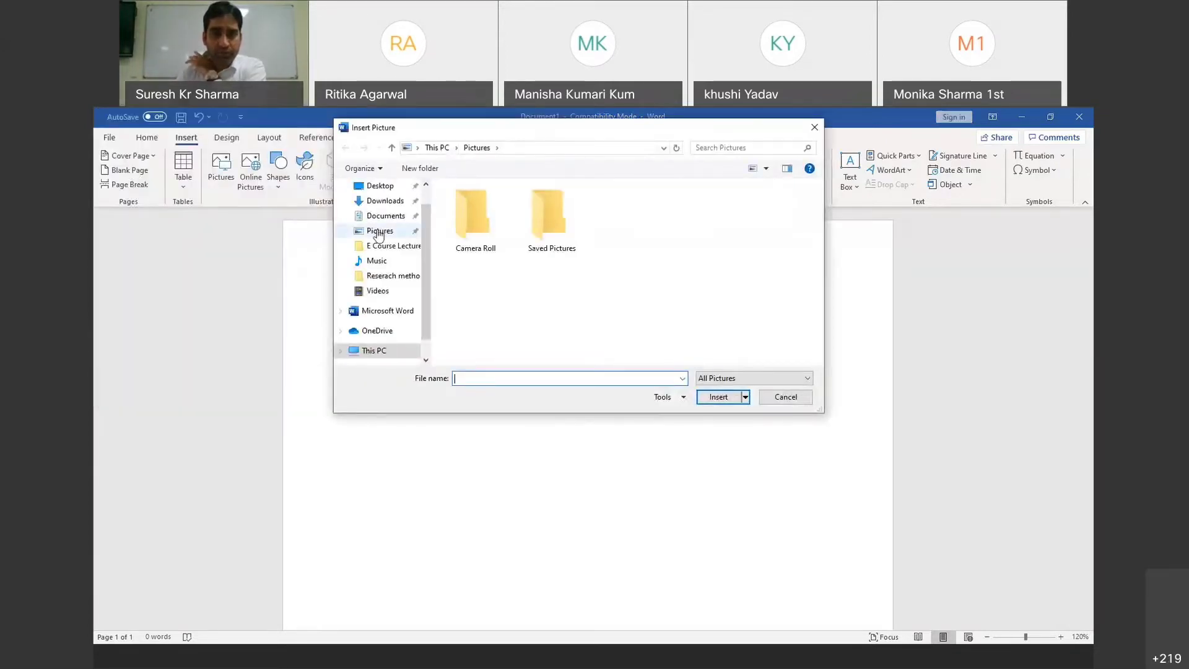
left_click(379, 231)
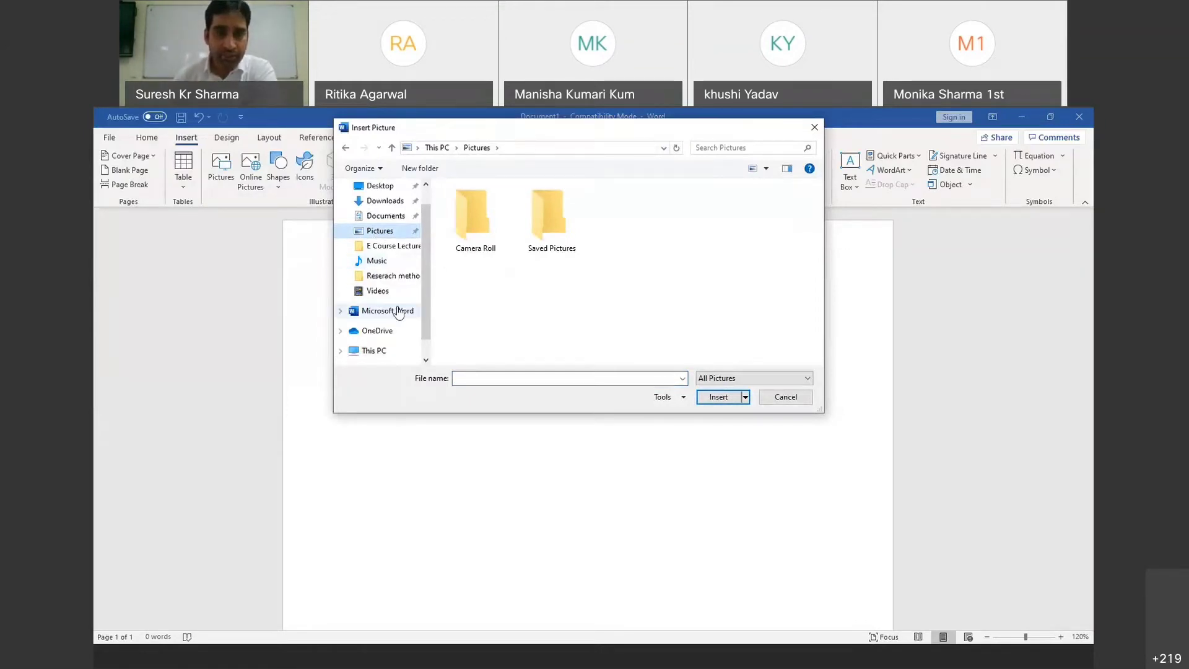
scroll(399, 313, "down", 1)
scroll(391, 288, "up", 2)
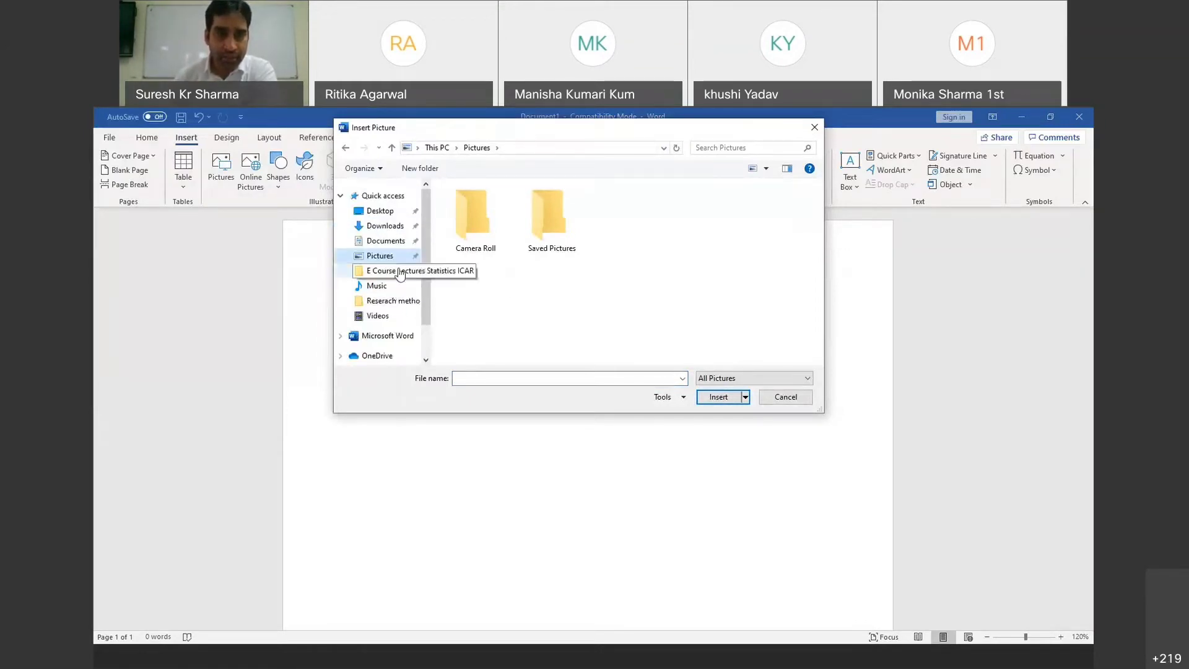
left_click(400, 271)
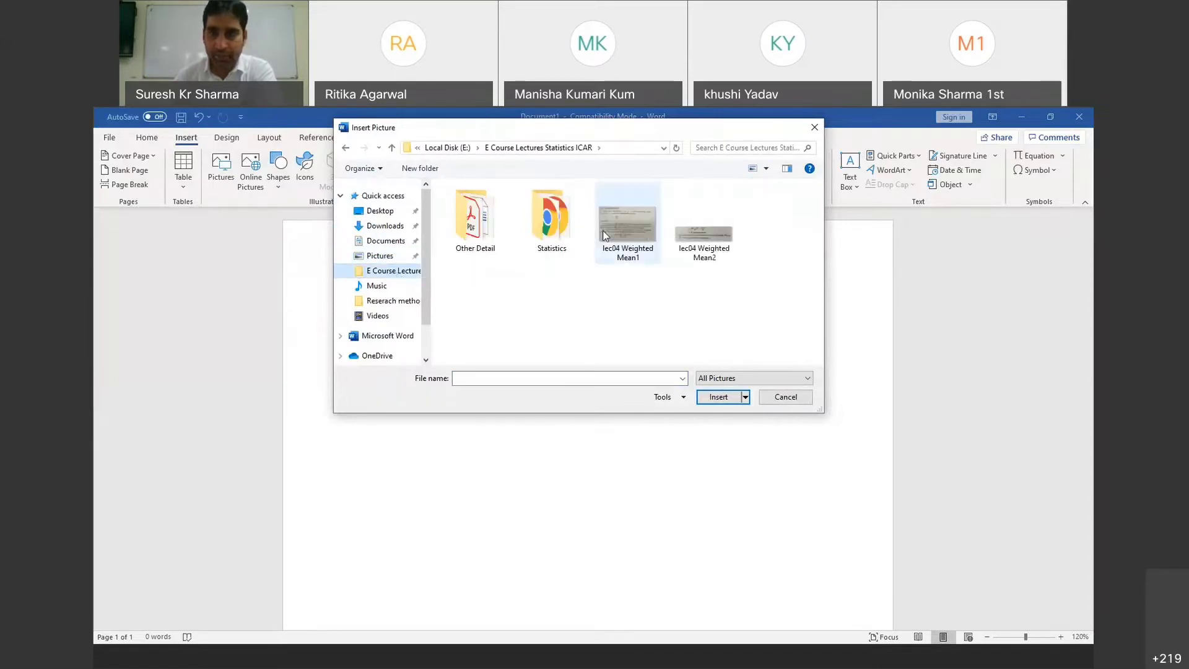
double_click(633, 210)
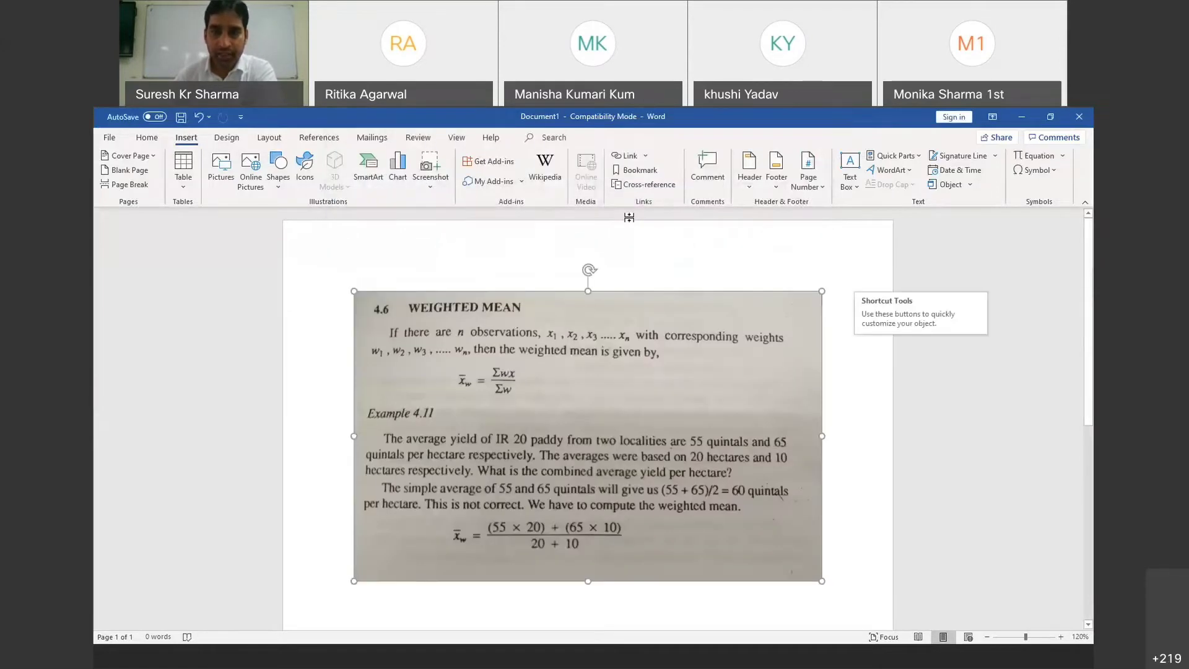
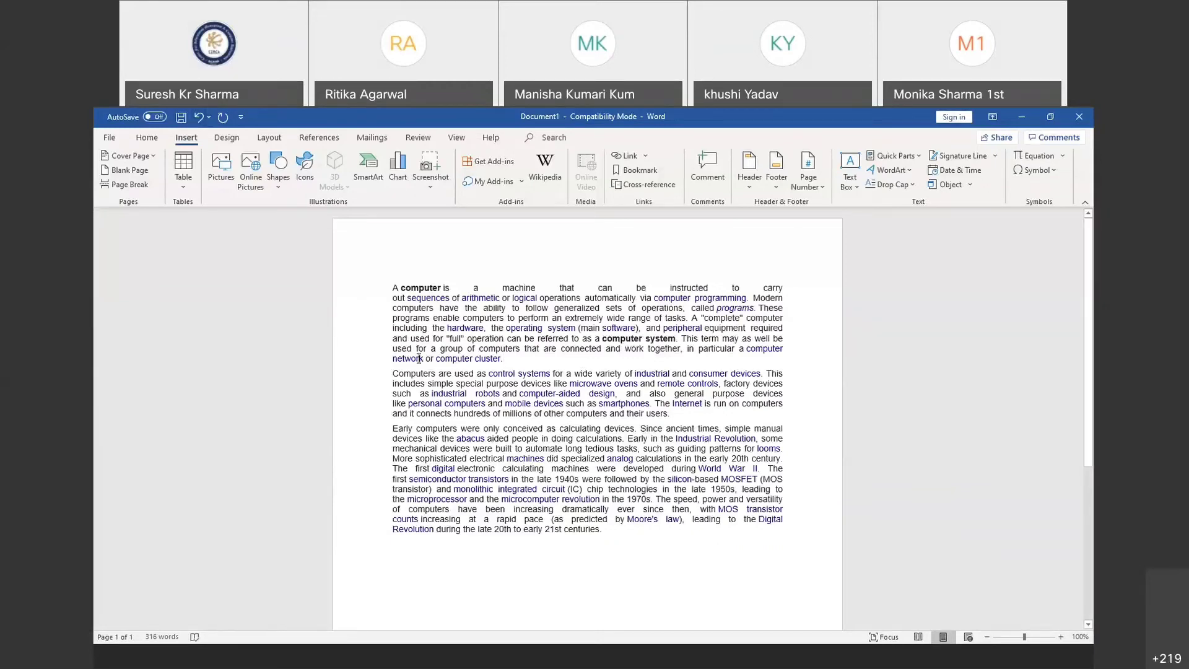
- Insert the picture lec04 Weighted Mean1 below the last paragraph of the computer article and try a bottom-left position with text wrapping
left_click(220, 179)
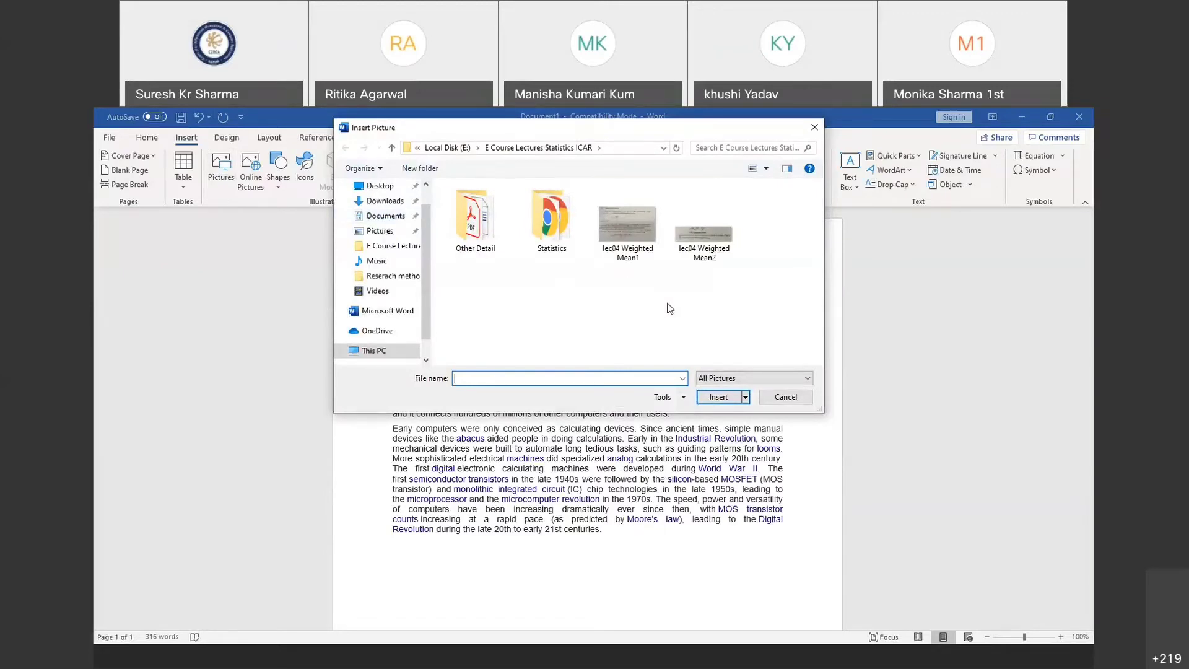
left_click(606, 225)
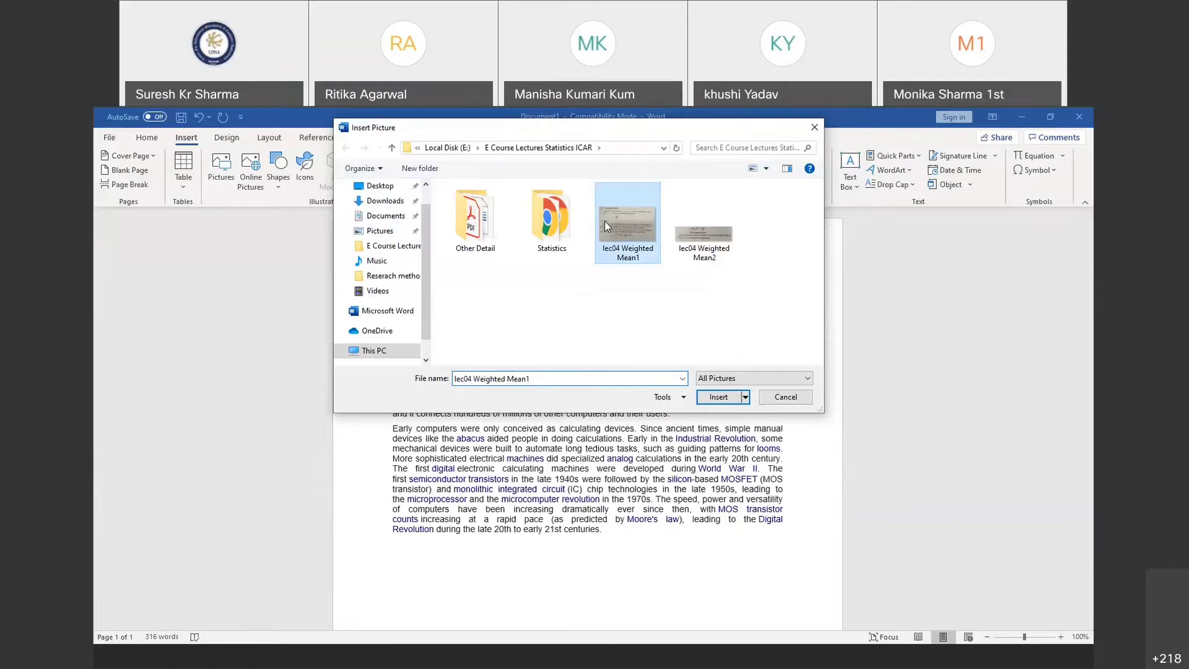
double_click(605, 221)
left_click(757, 156)
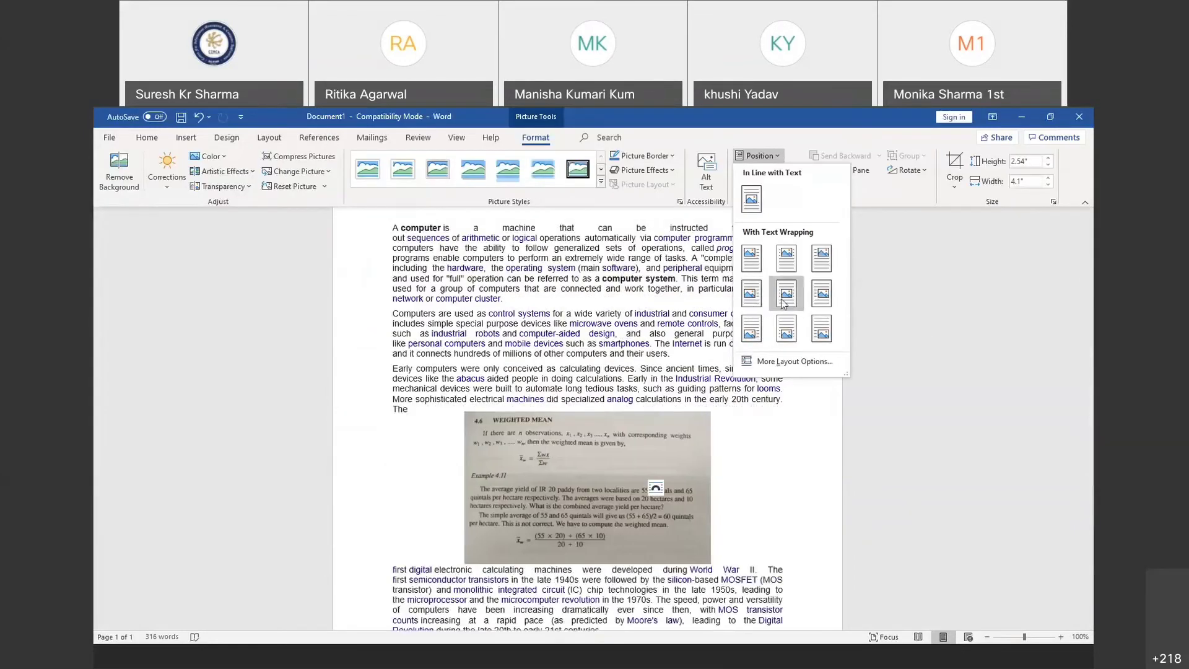
left_click(751, 328)
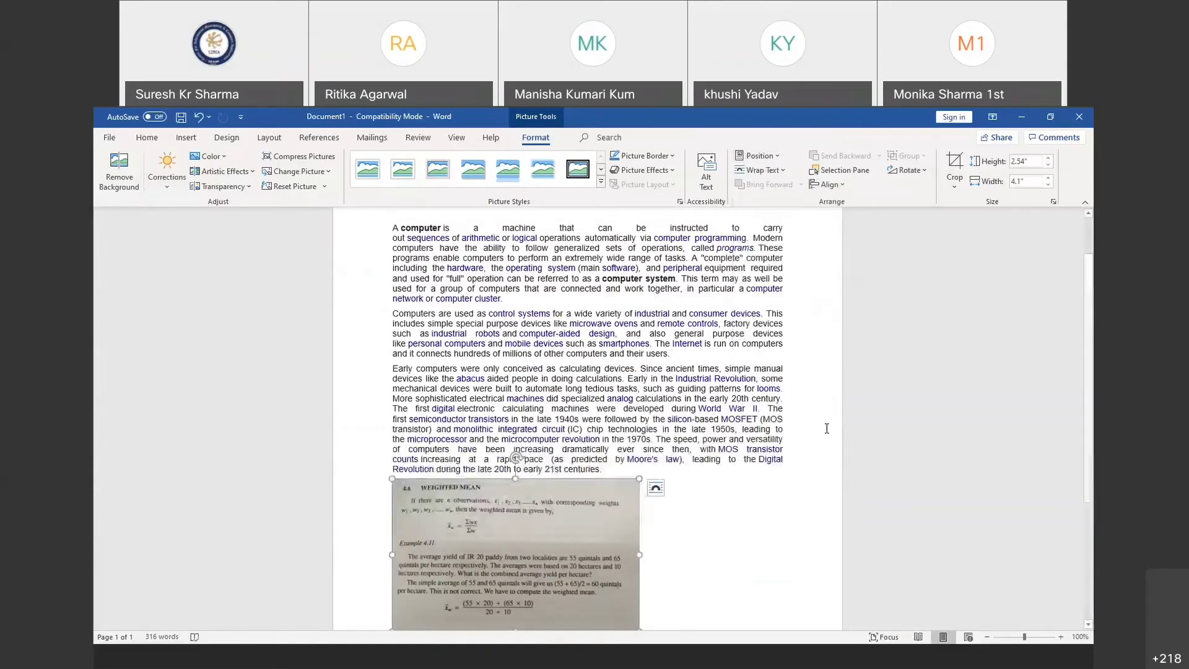
- Set the Weighted Mean picture's text wrapping to Through
left_click(782, 169)
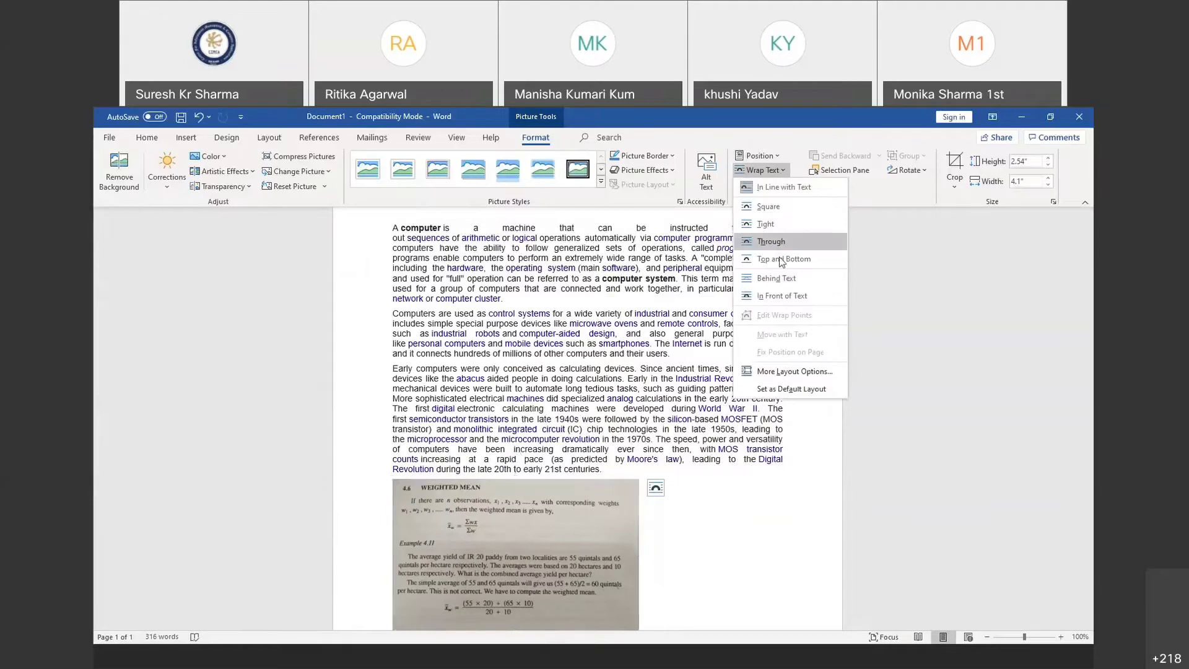
left_click(781, 187)
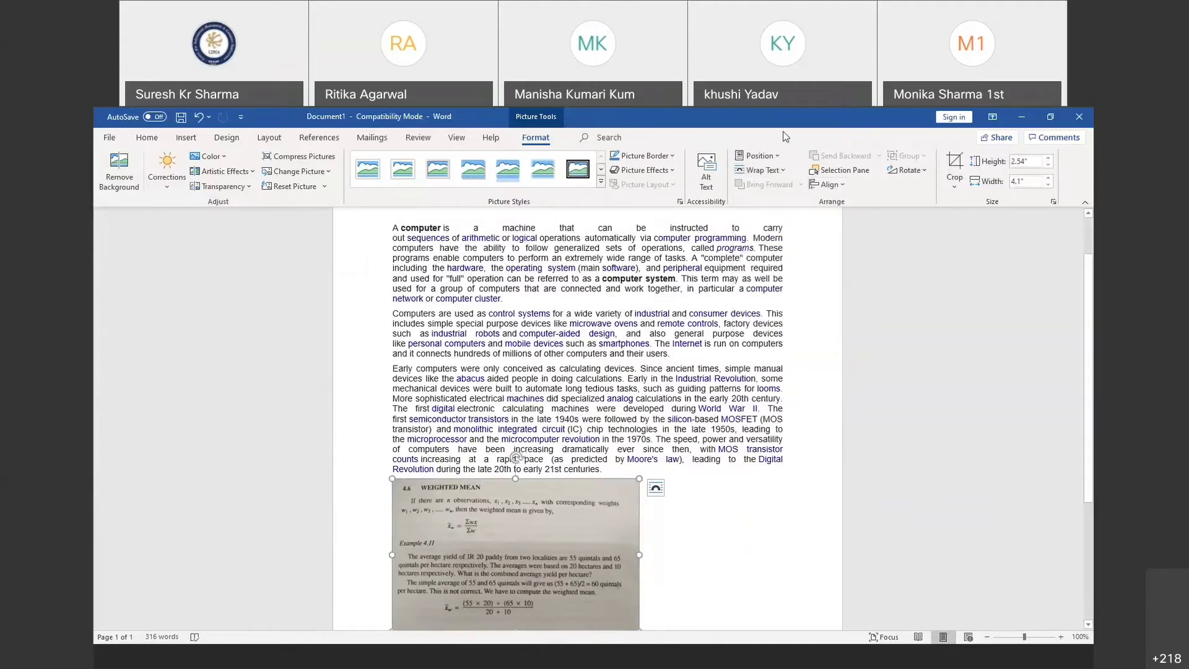
left_click(782, 172)
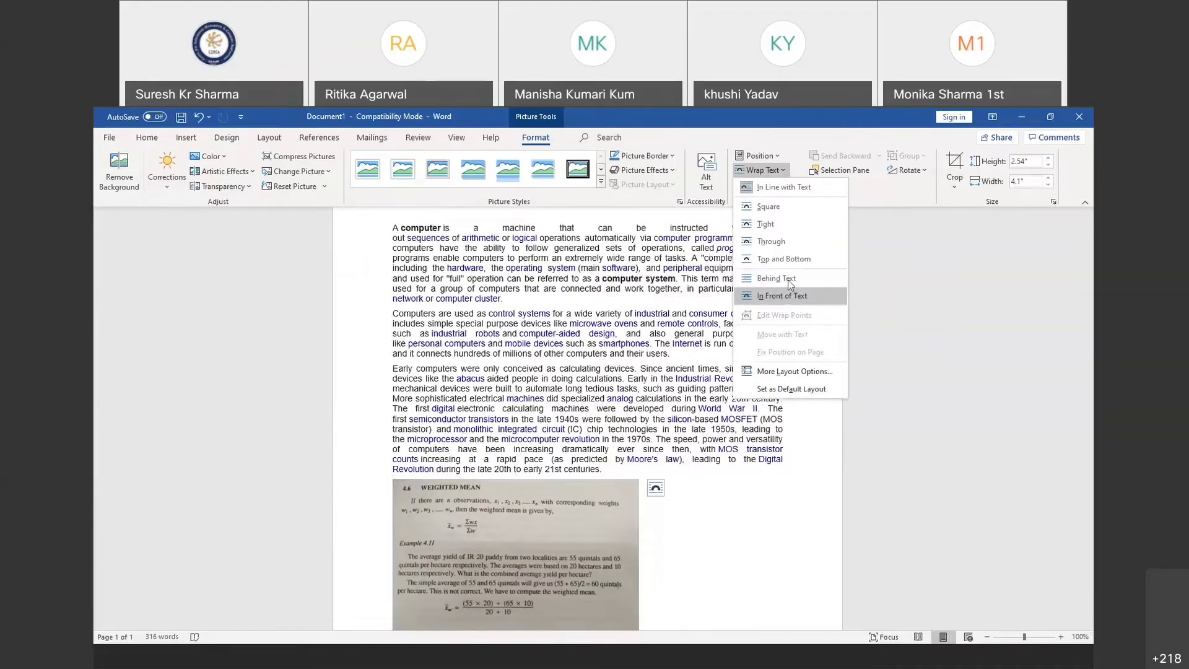
left_click(761, 246)
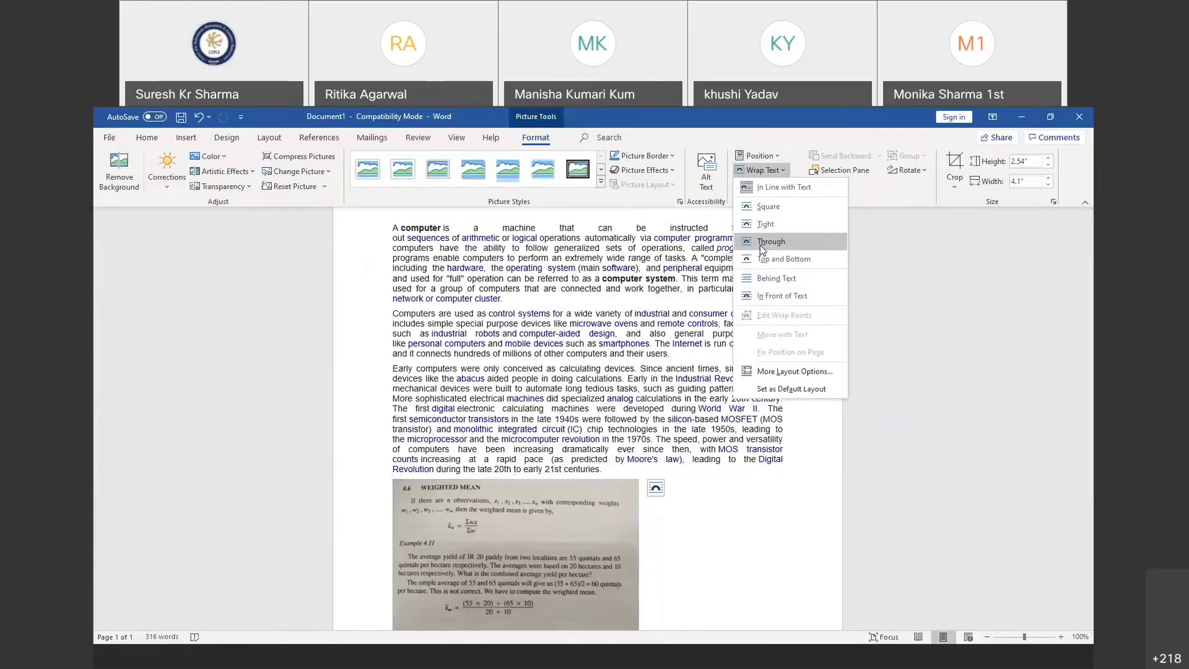
- Shrink the picture to about 1.71" high by 2.76" wide and move it into the middle of the third paragraph
scroll(567, 423, "down", 2)
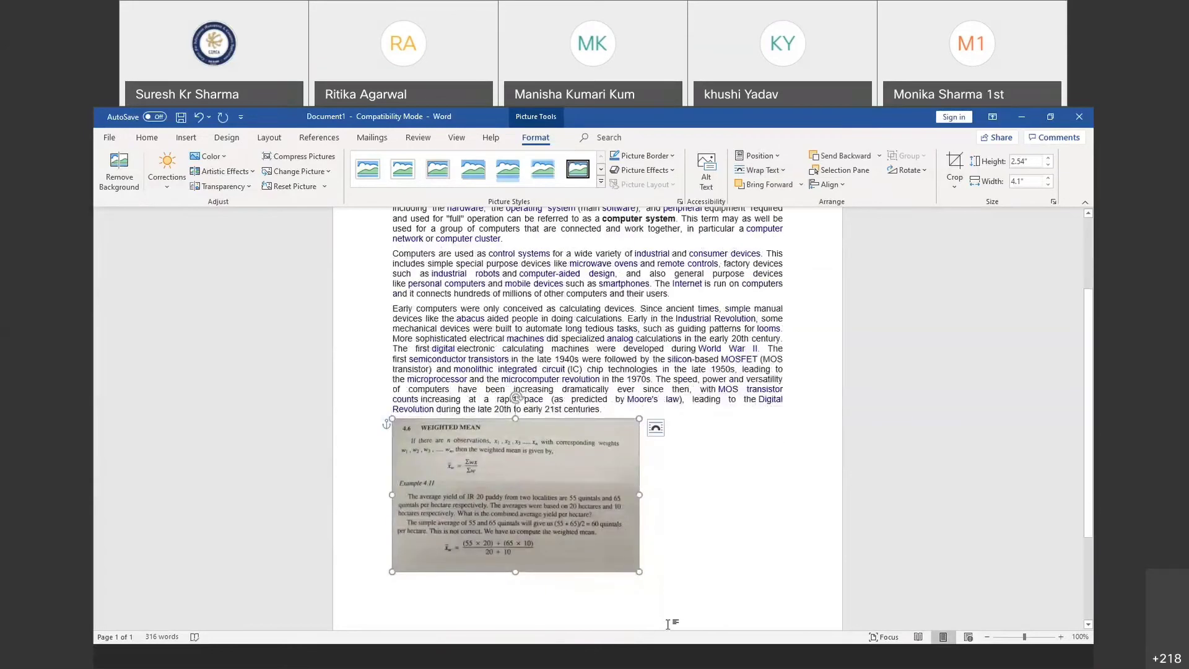
left_click_drag(639, 572, 557, 522)
scroll(795, 489, "up", 2)
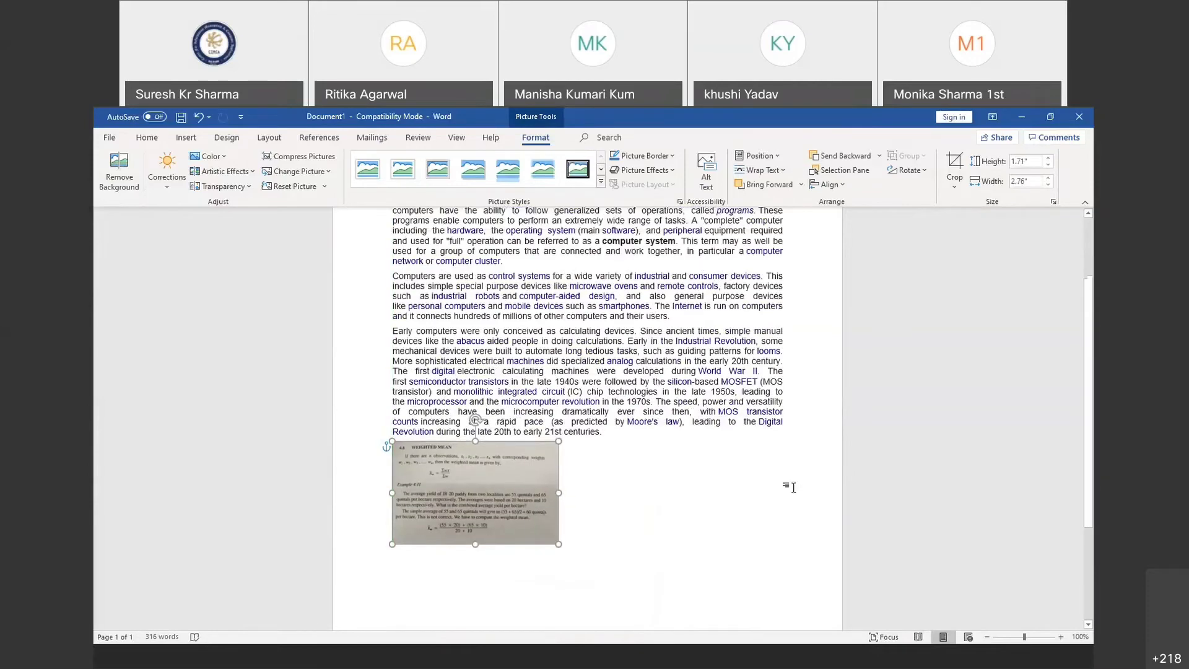
scroll(793, 487, "up", 1)
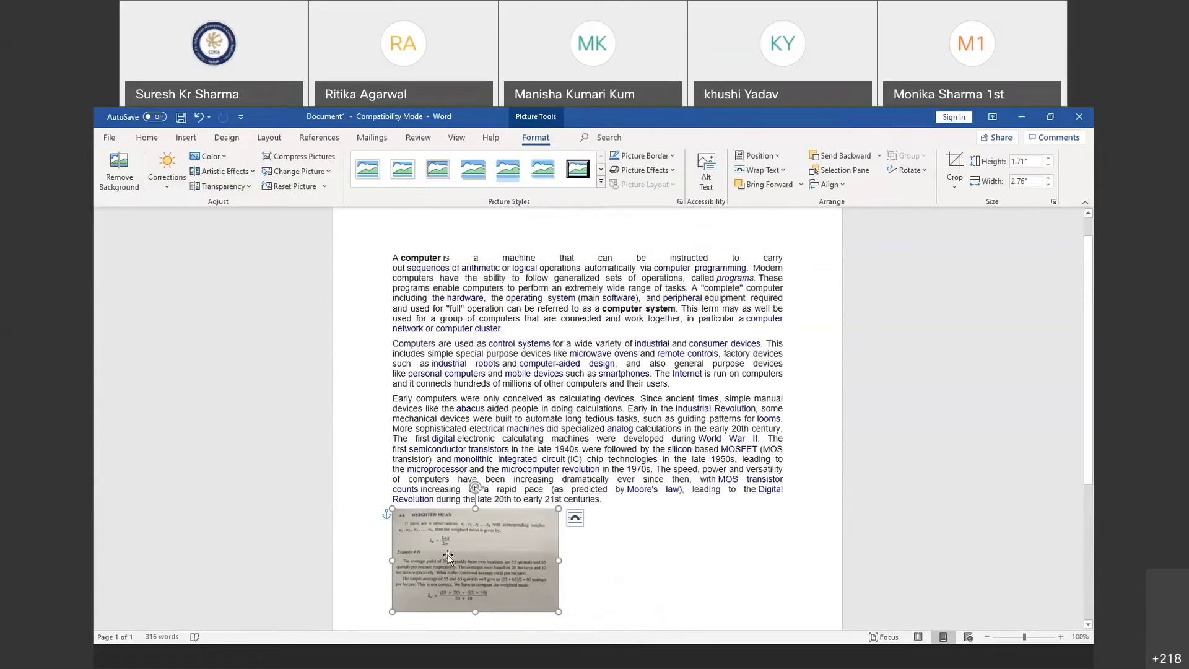
left_click_drag(448, 556, 567, 430)
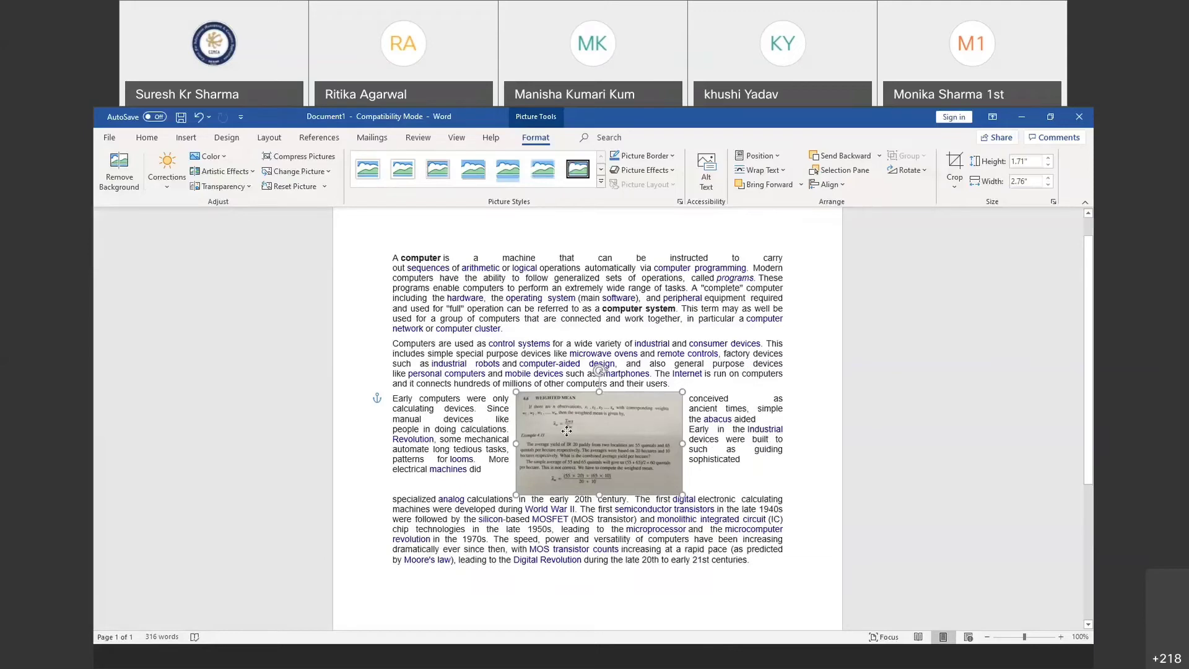
- Change the picture's text wrapping to In Front of Text
left_click(761, 169)
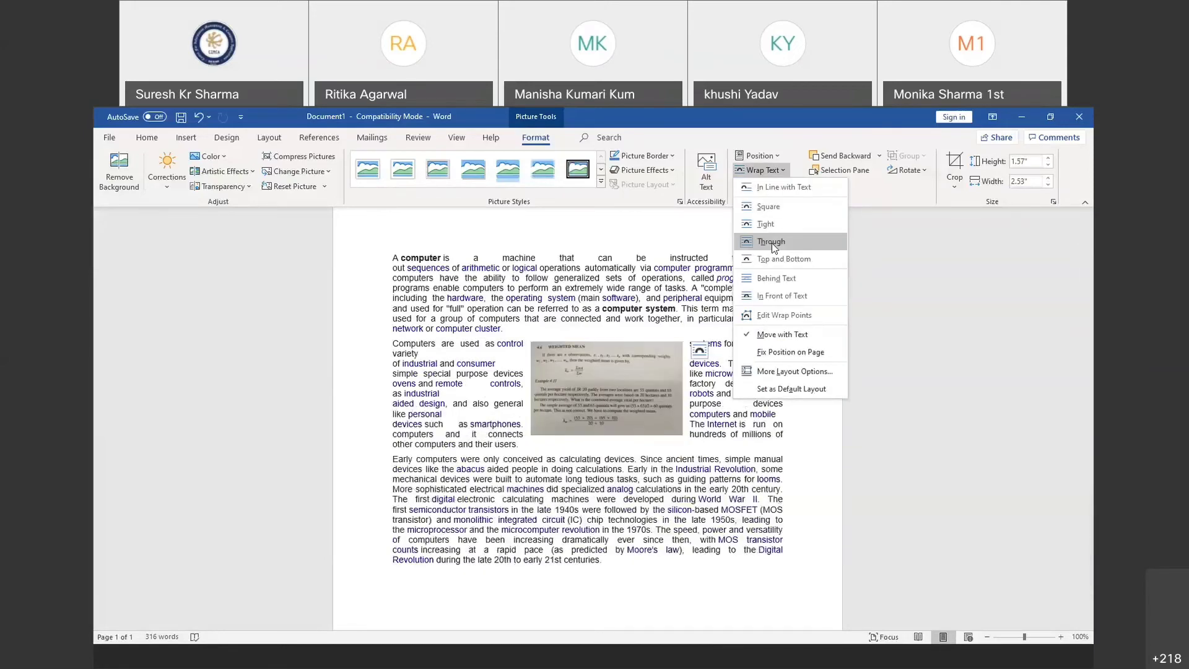
left_click(772, 295)
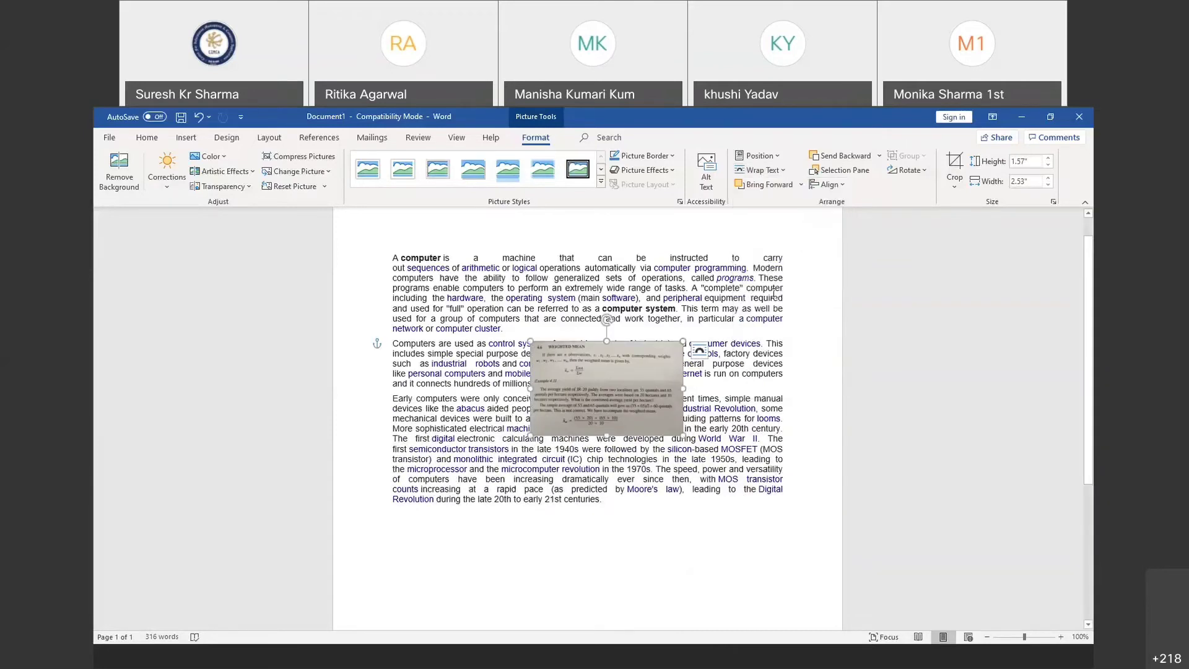
left_click(661, 570)
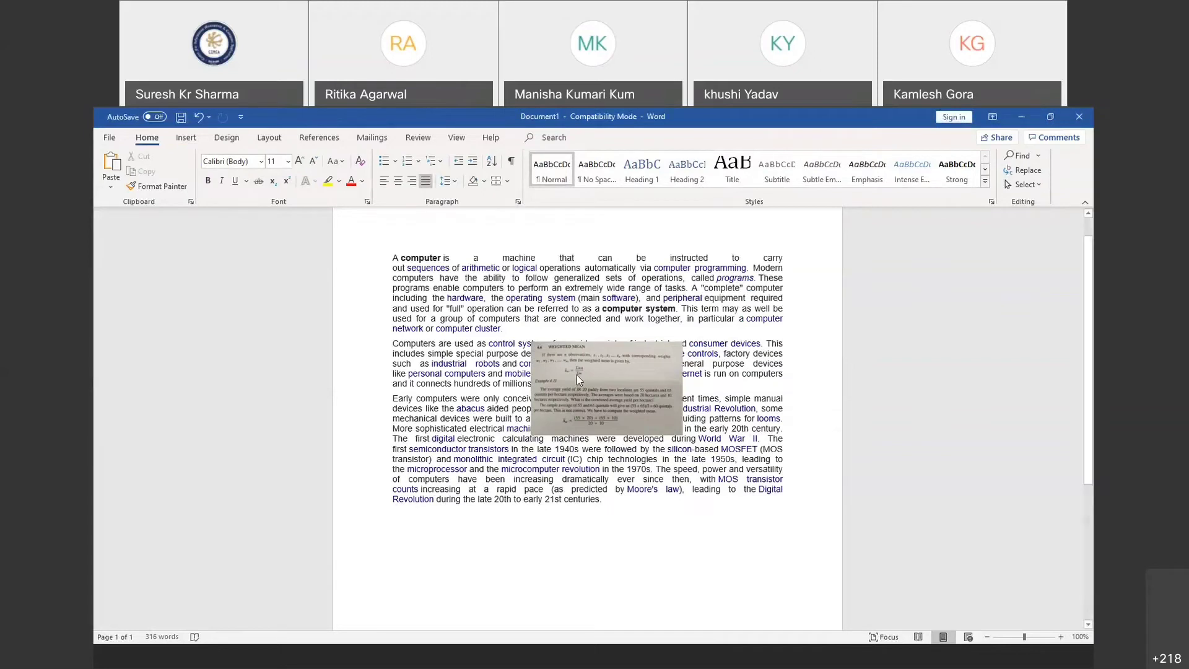
- Change the text wrapping of the picture in the second paragraph to Square
left_click(609, 363)
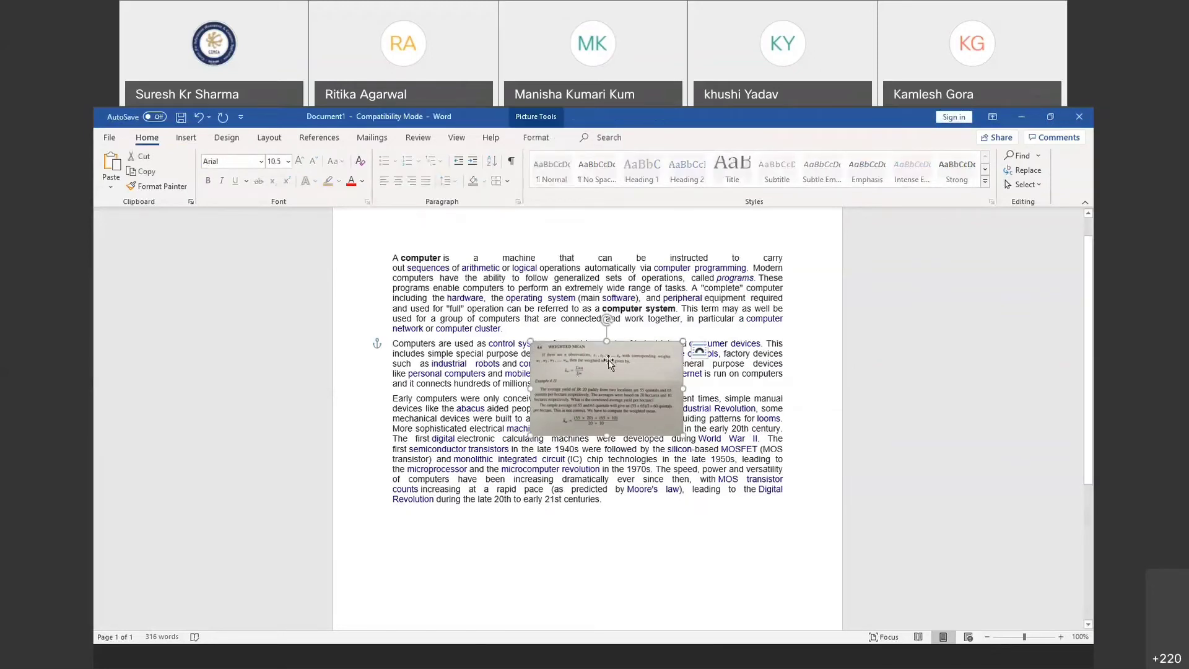
right_click(610, 362)
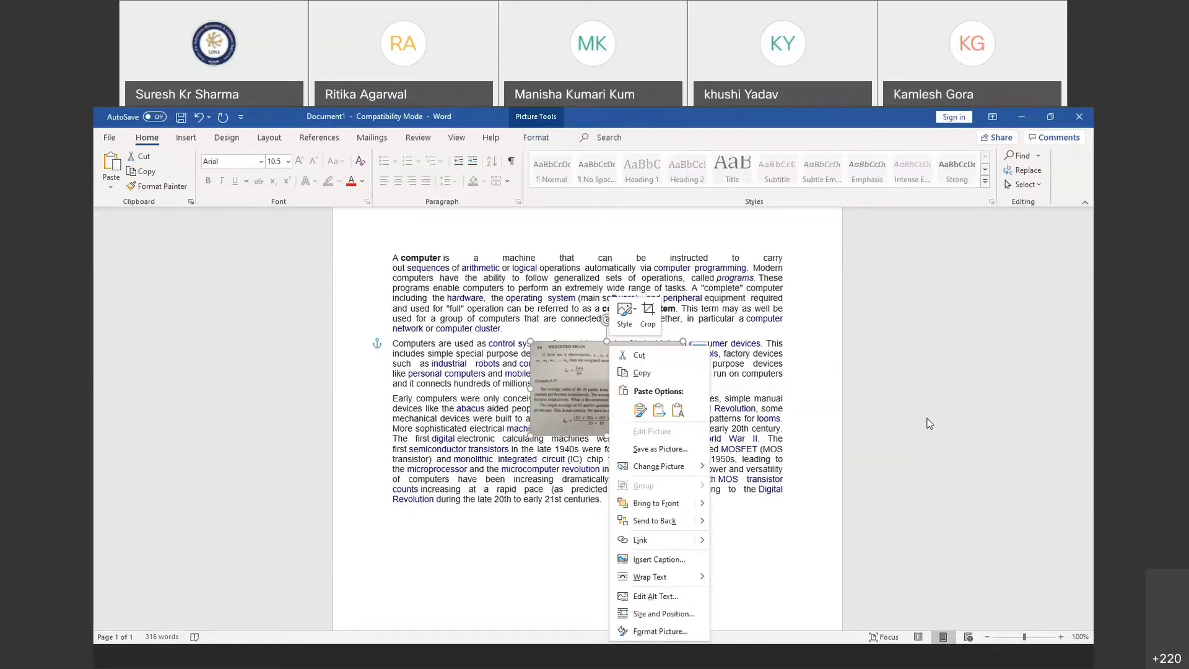
key("Escape")
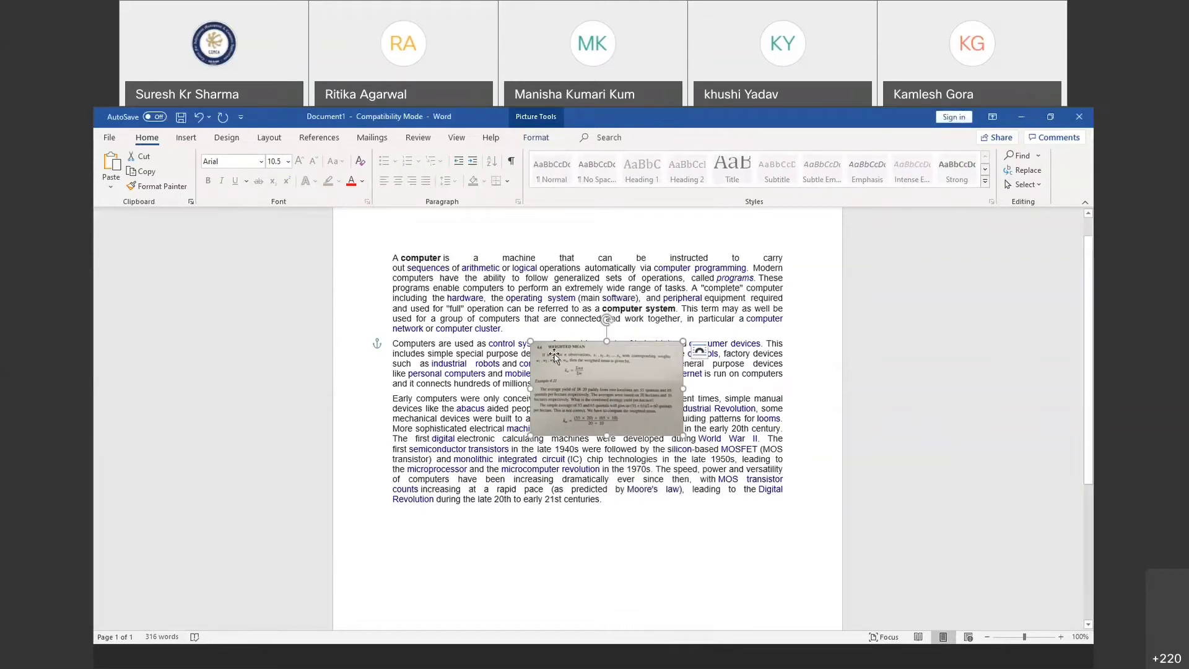
left_click(535, 137)
left_click(761, 170)
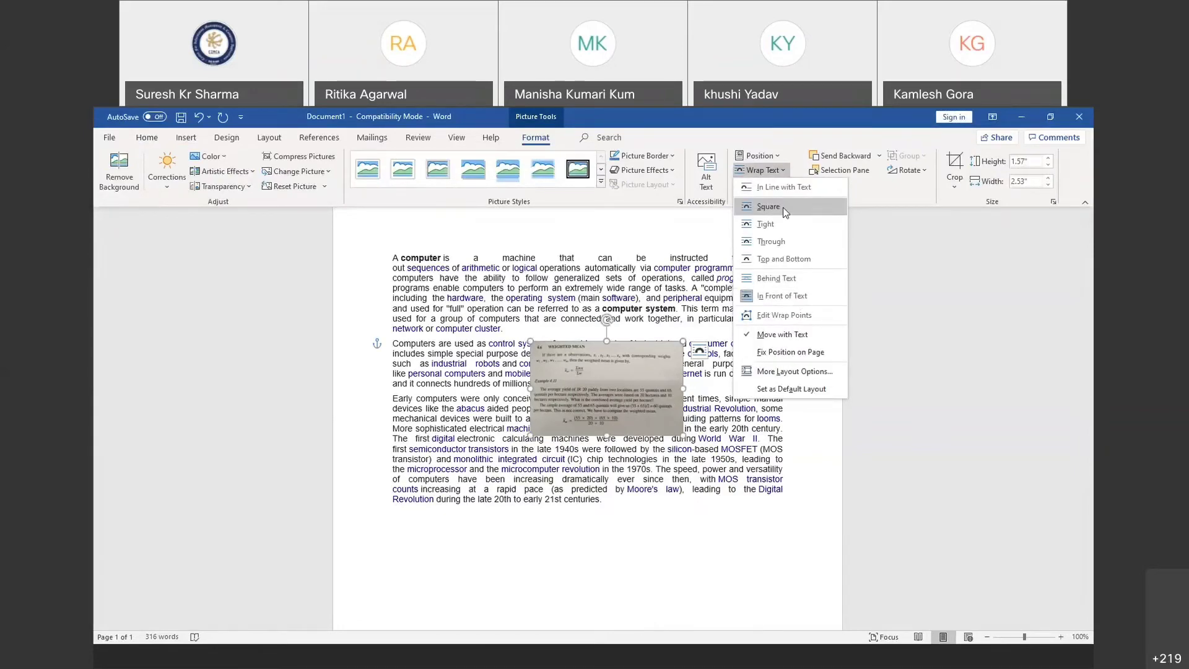
left_click(783, 207)
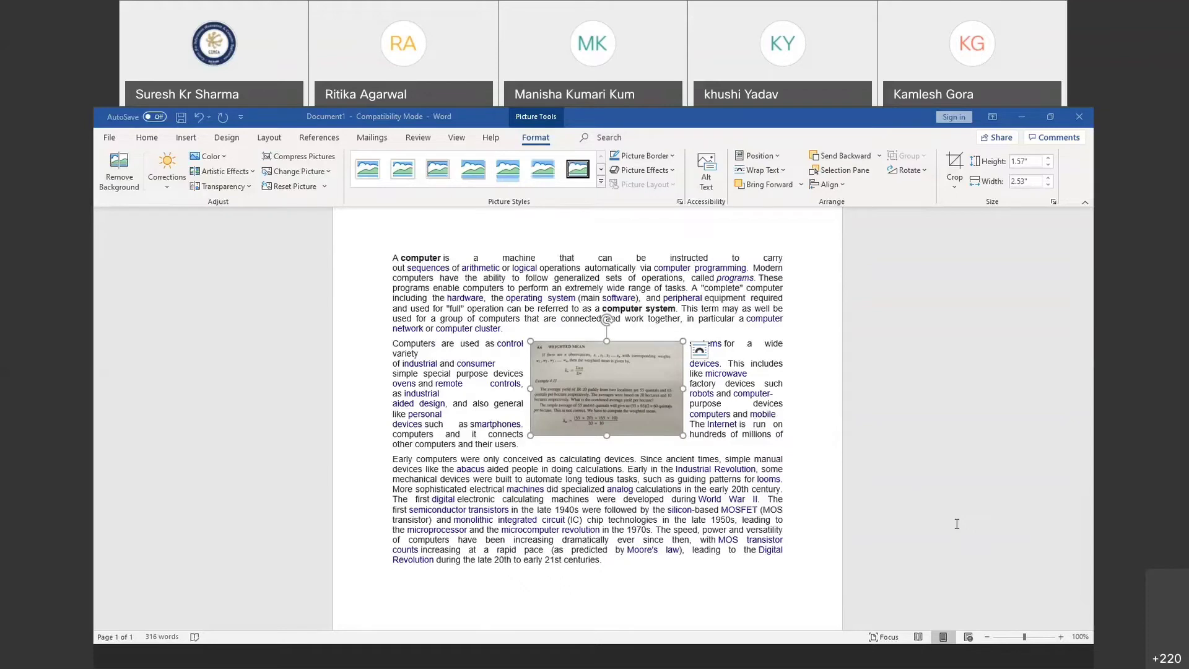
- Return the picture to full size below the text, and try cropping its right side to a width of about 2.98"
key("ctrl+y")
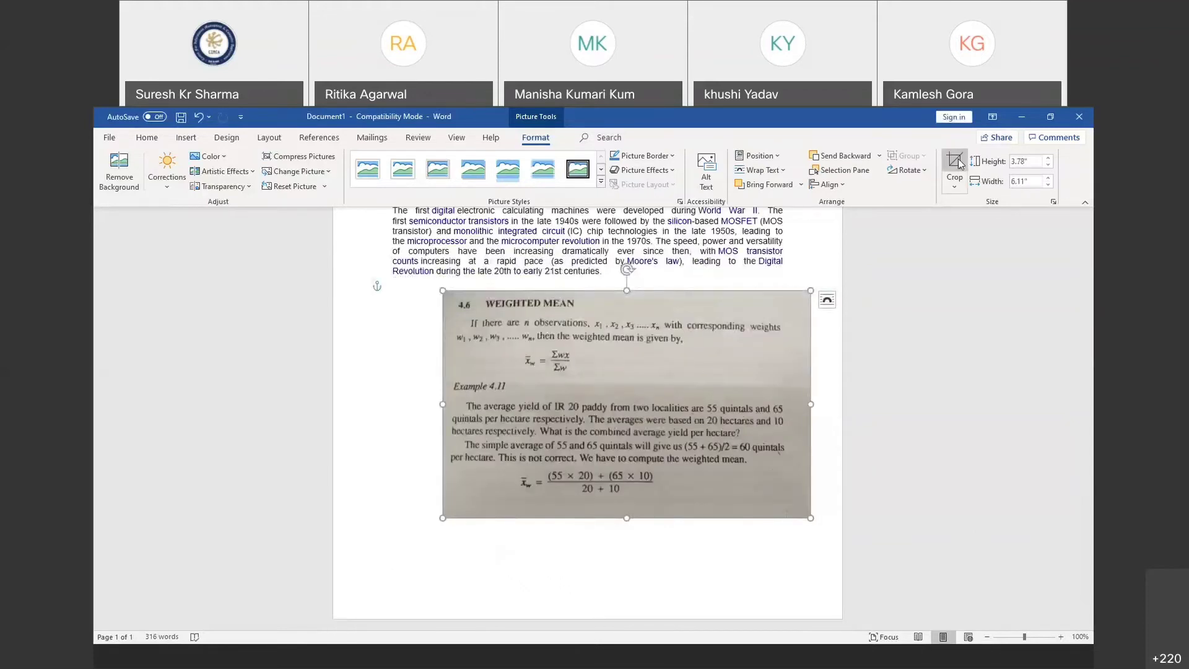
left_click(955, 162)
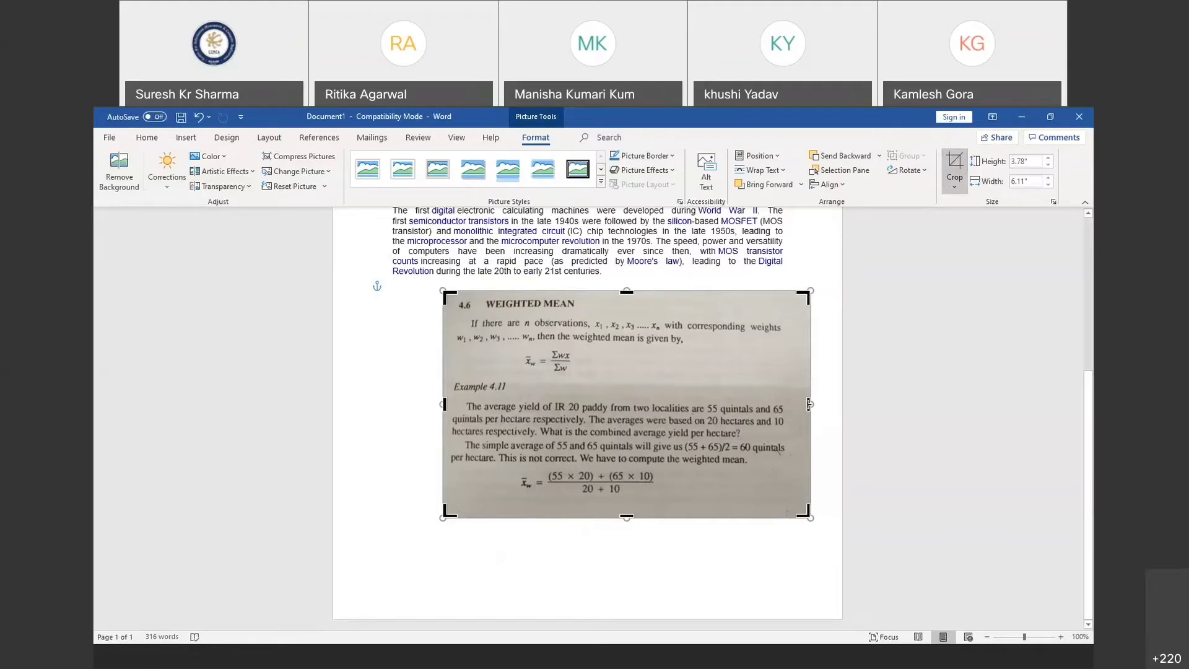
left_click_drag(808, 404, 623, 404)
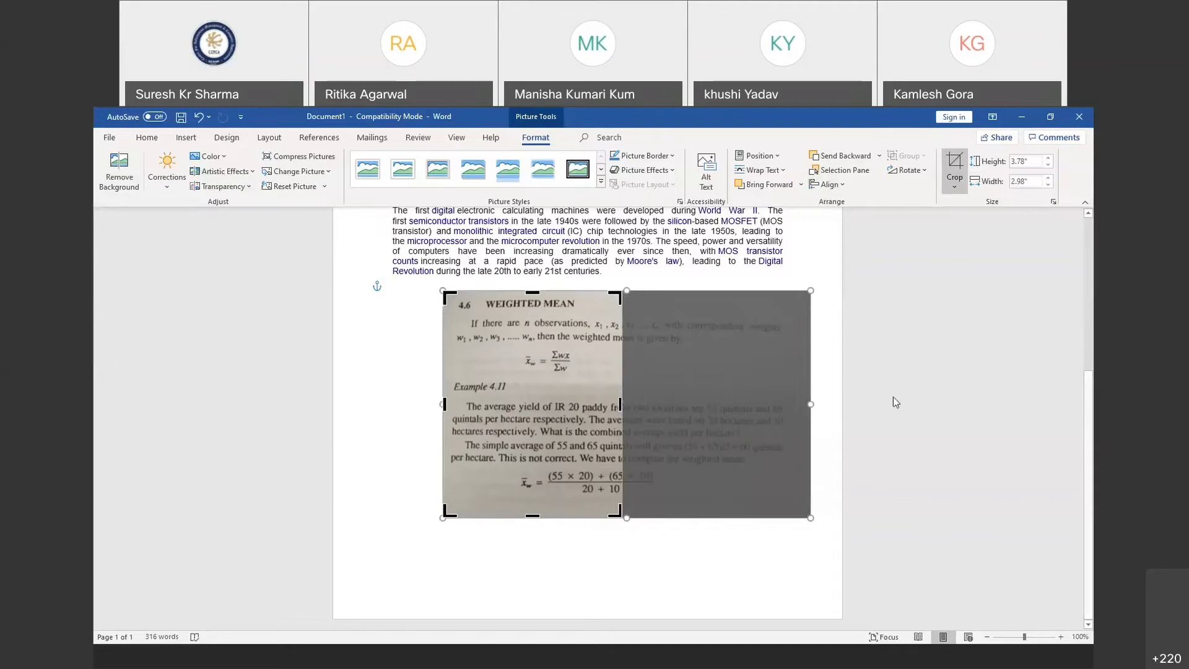
left_click(658, 555)
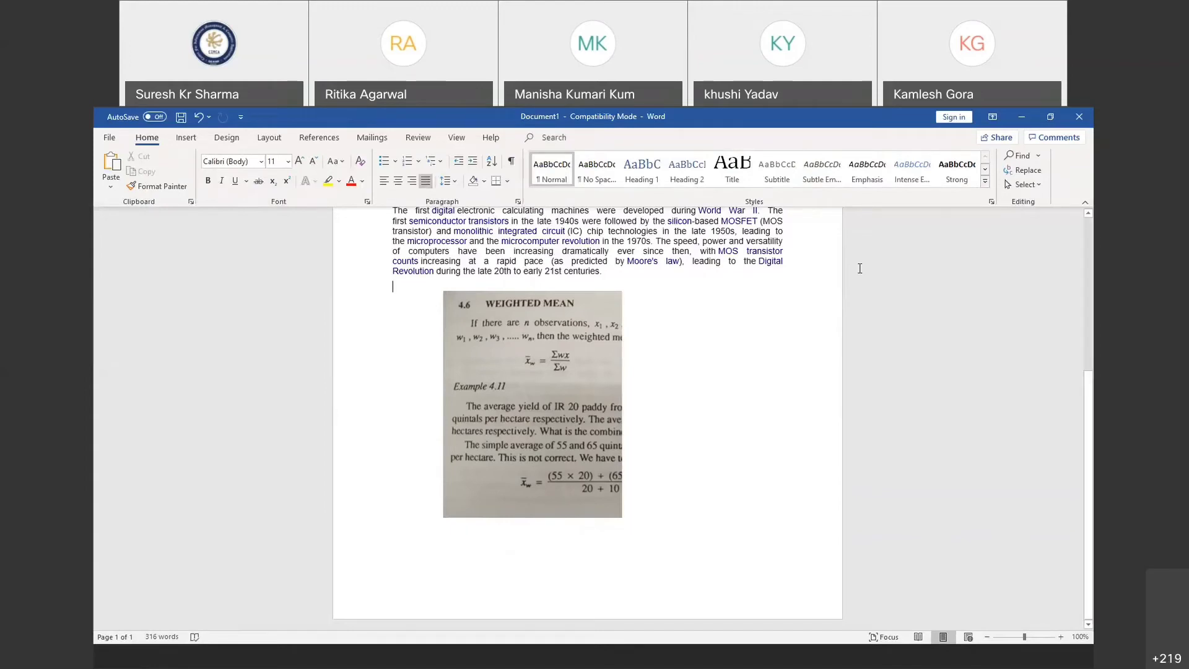
key("ctrl+z")
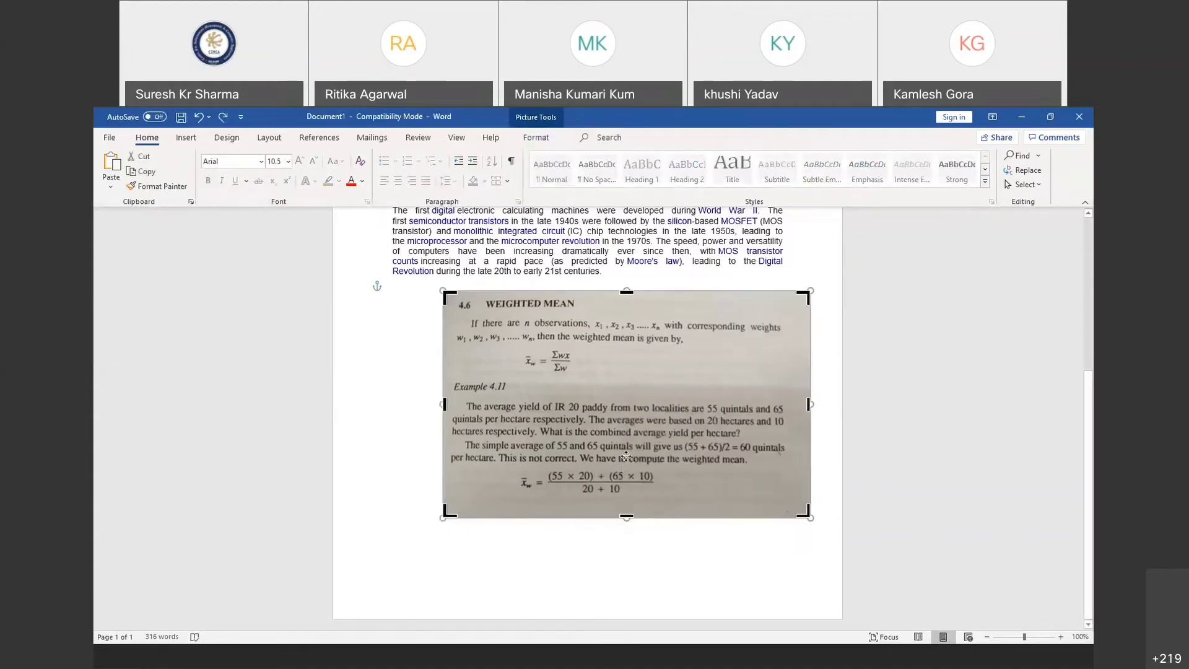
- Try cropping the upper part of the picture away down to the Example 4.11 heading, and undo the crop
left_click_drag(627, 291, 618, 375)
left_click(641, 547)
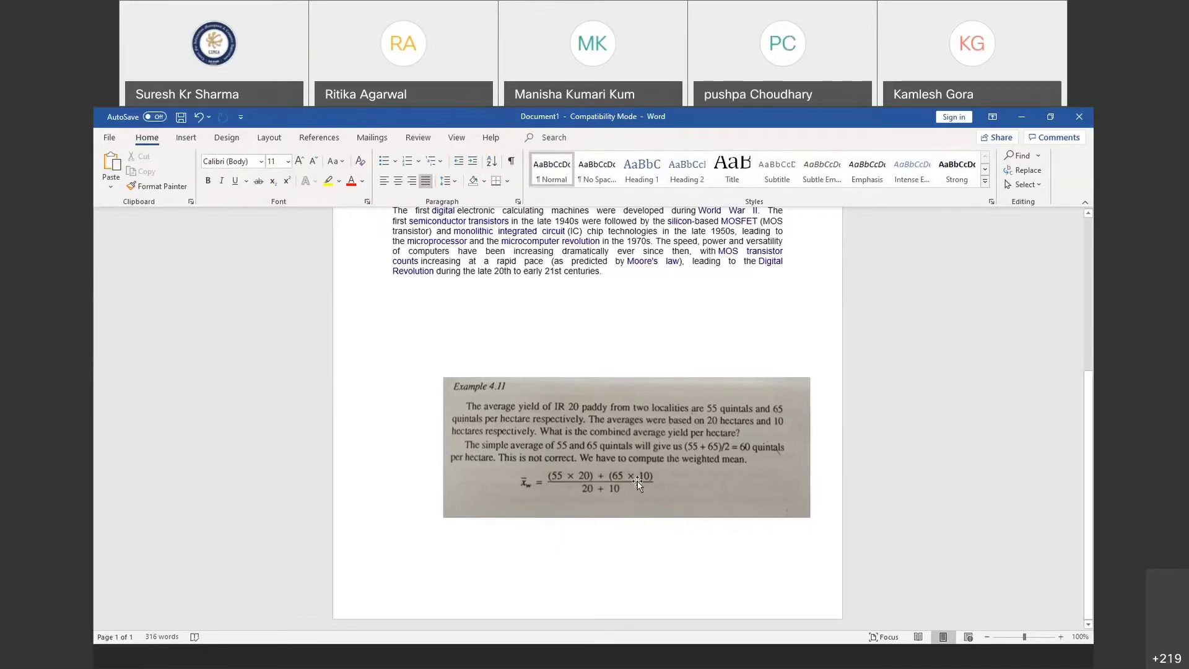
key("ctrl+z")
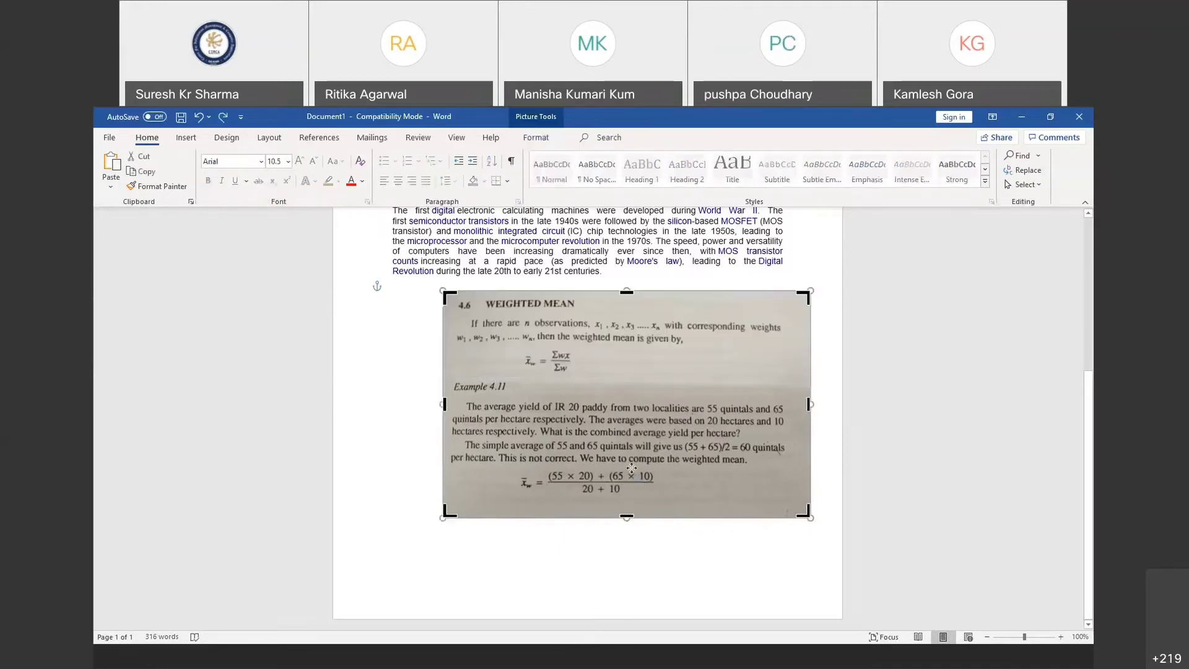
- Shift the picture inside its crop frame, and undo the recent changes back to the uncropped, full-size picture below the third paragraph
left_click_drag(629, 419, 593, 412)
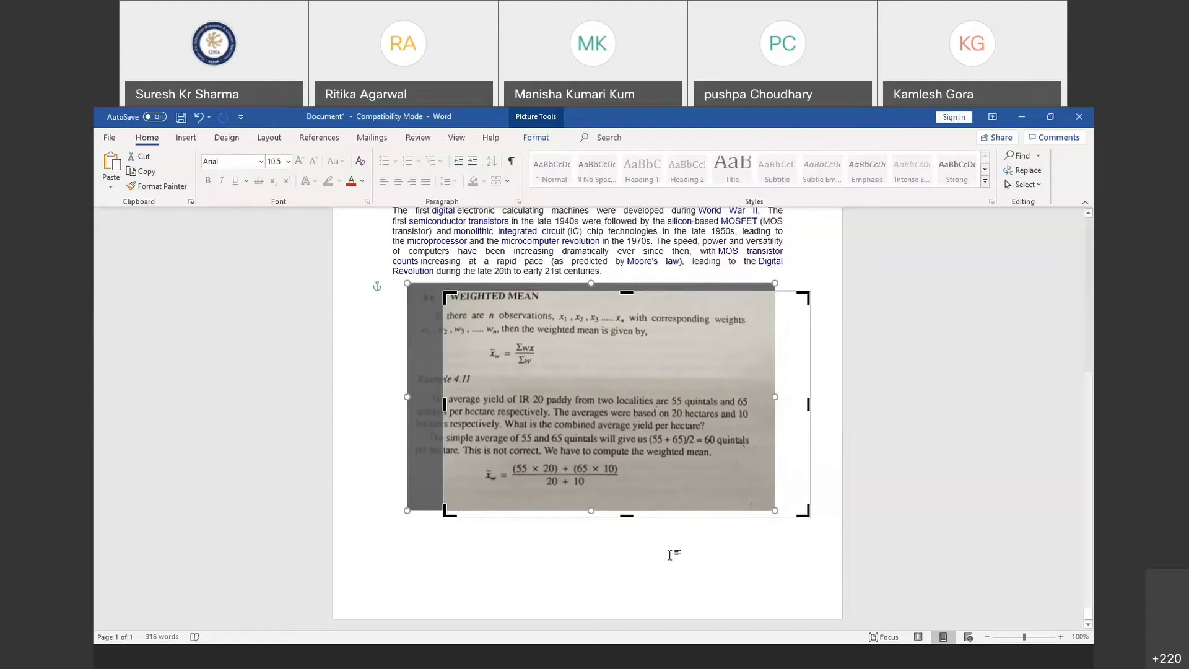
key("ctrl+z")
key("ctrl+z")
key("ctrl+z")
key("ctrl+z")
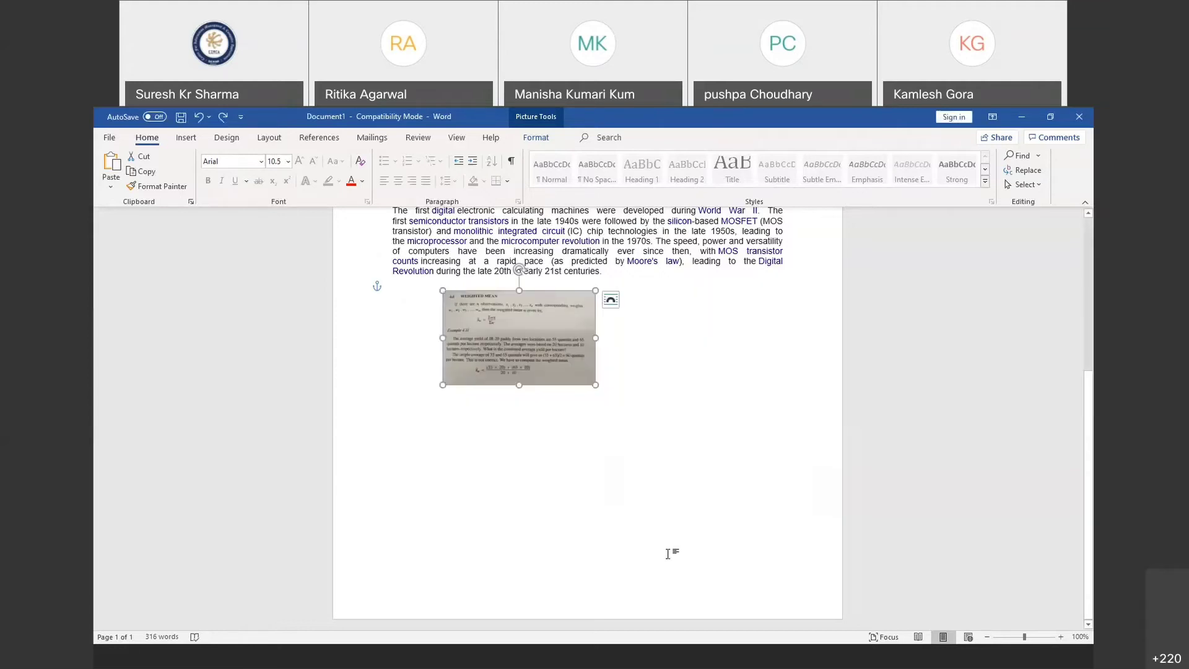
key("ctrl+z")
key("ctrl+z")
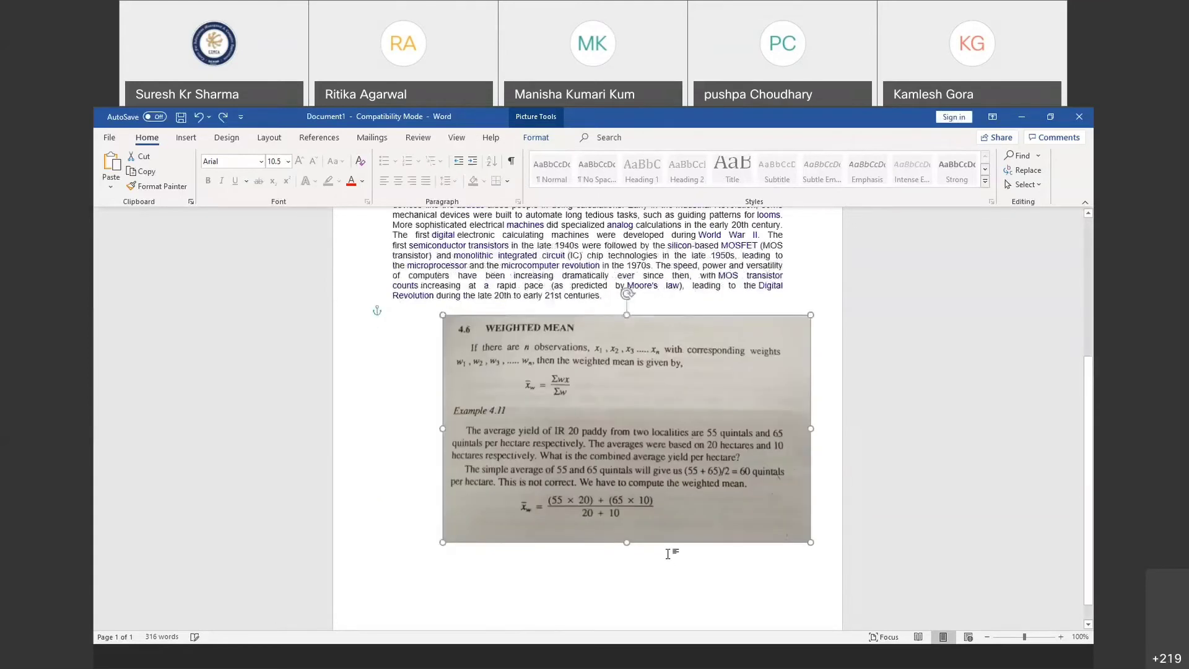
- Move the Weighted Mean picture to the left text margin directly below the third paragraph and select it again
left_click_drag(638, 481, 582, 476)
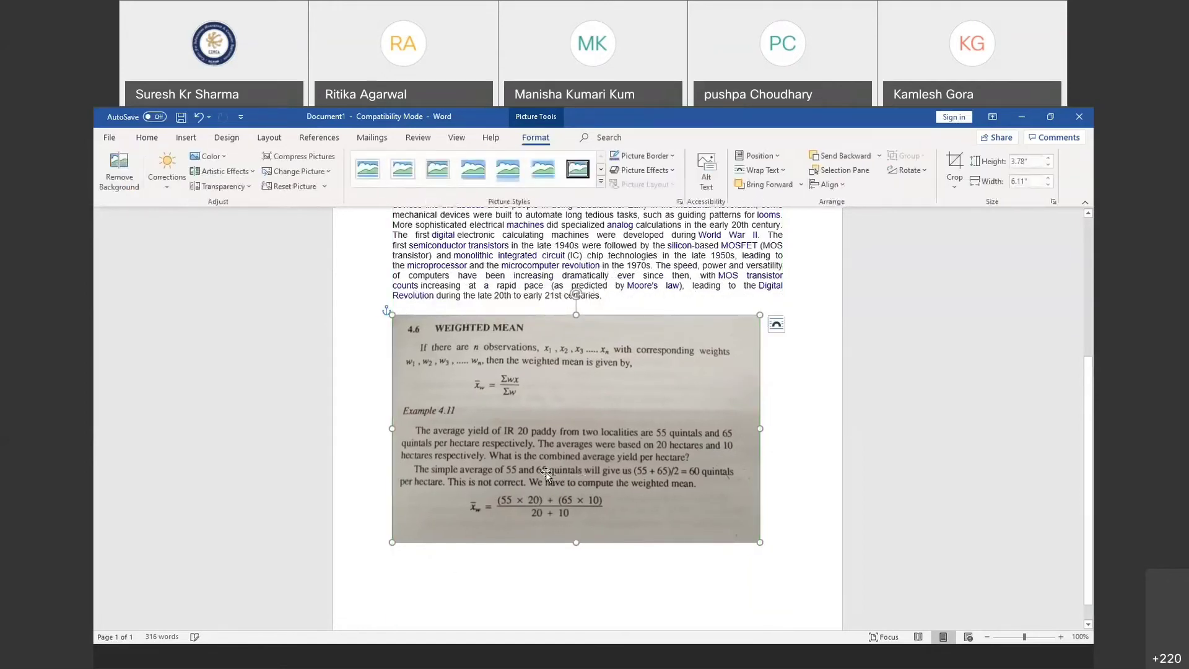
left_click(814, 424)
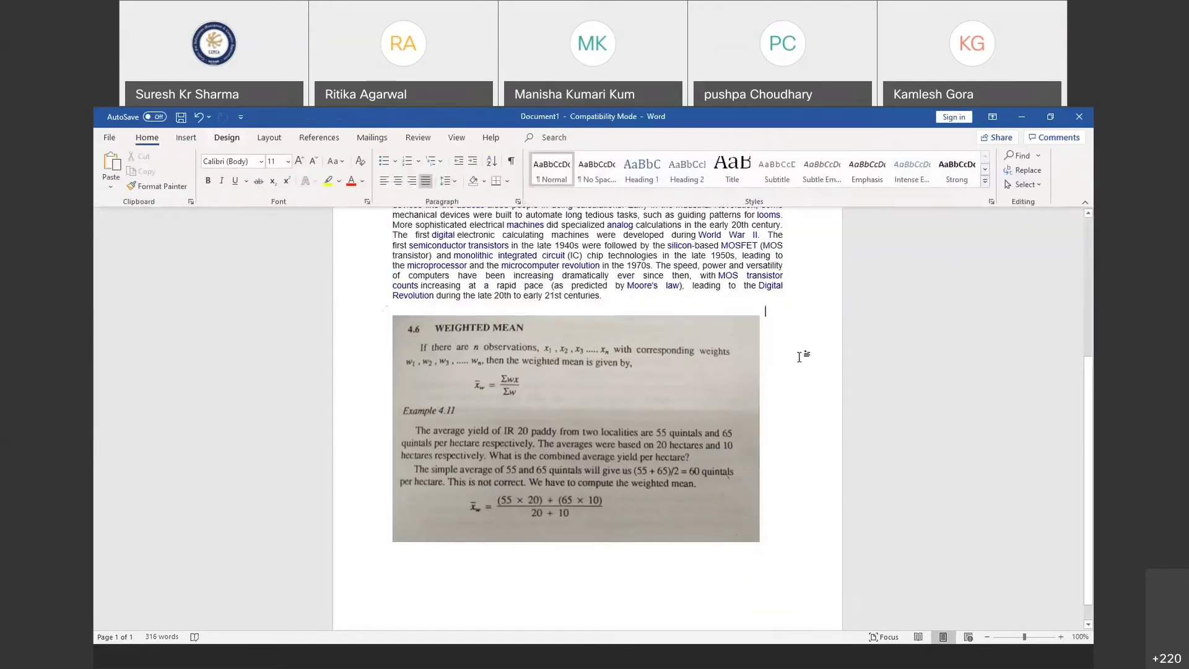
left_click(531, 260)
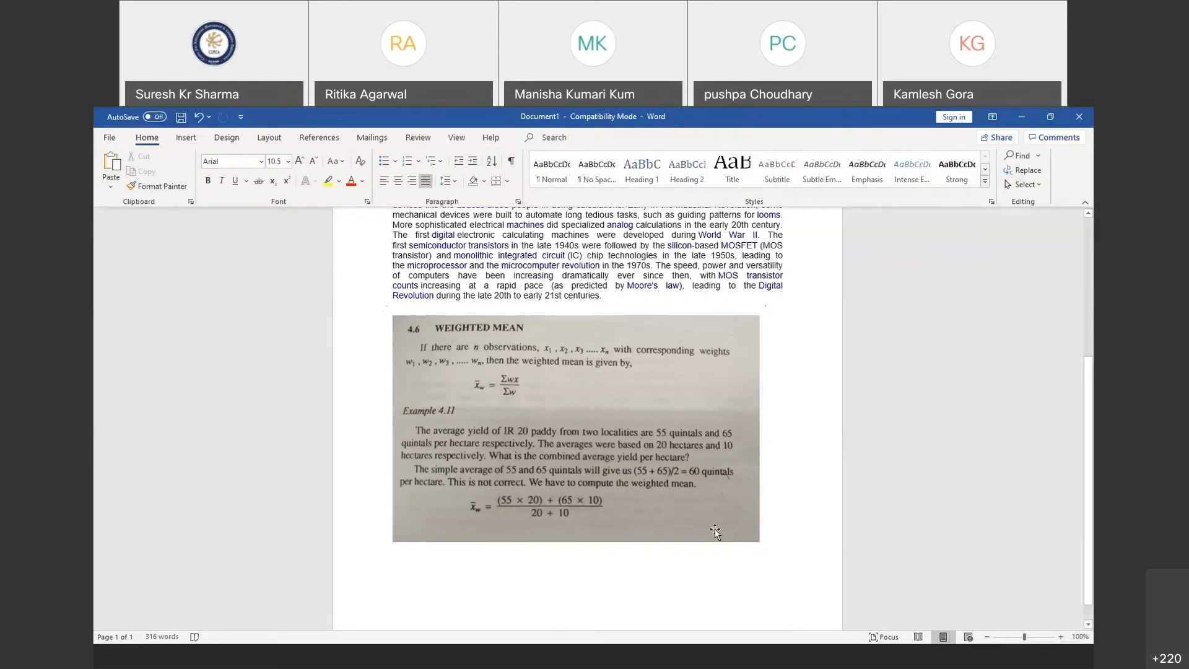
left_click(619, 406)
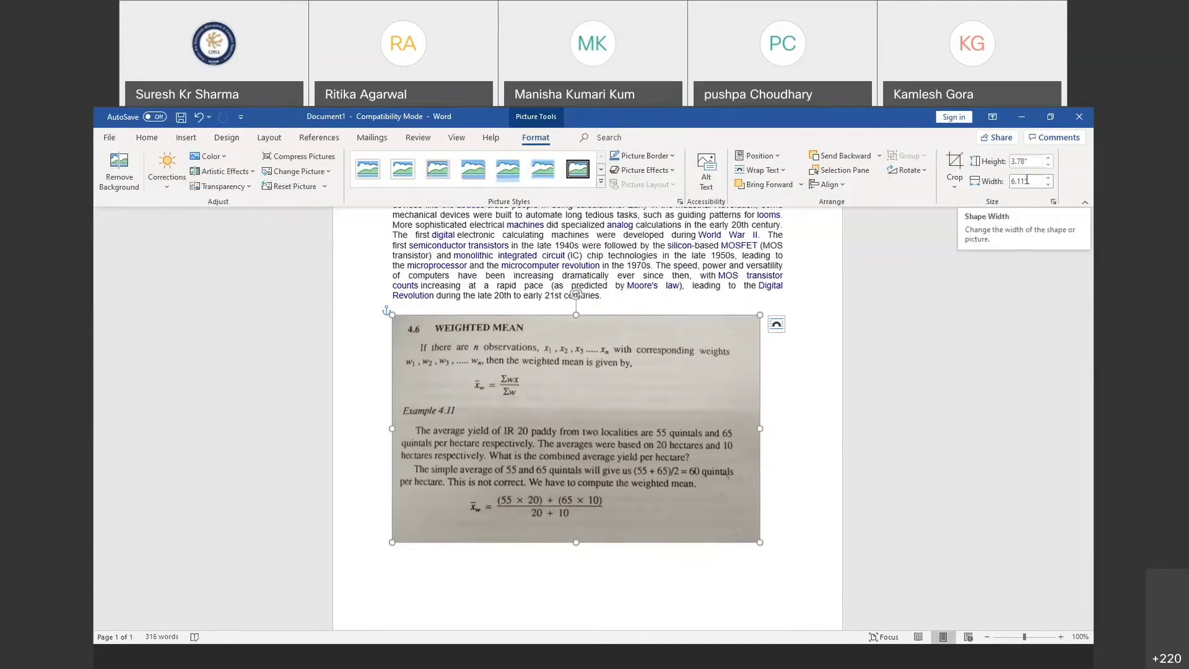
- Try adding one blank line between the third paragraph and the picture, and undo it
left_click(185, 142)
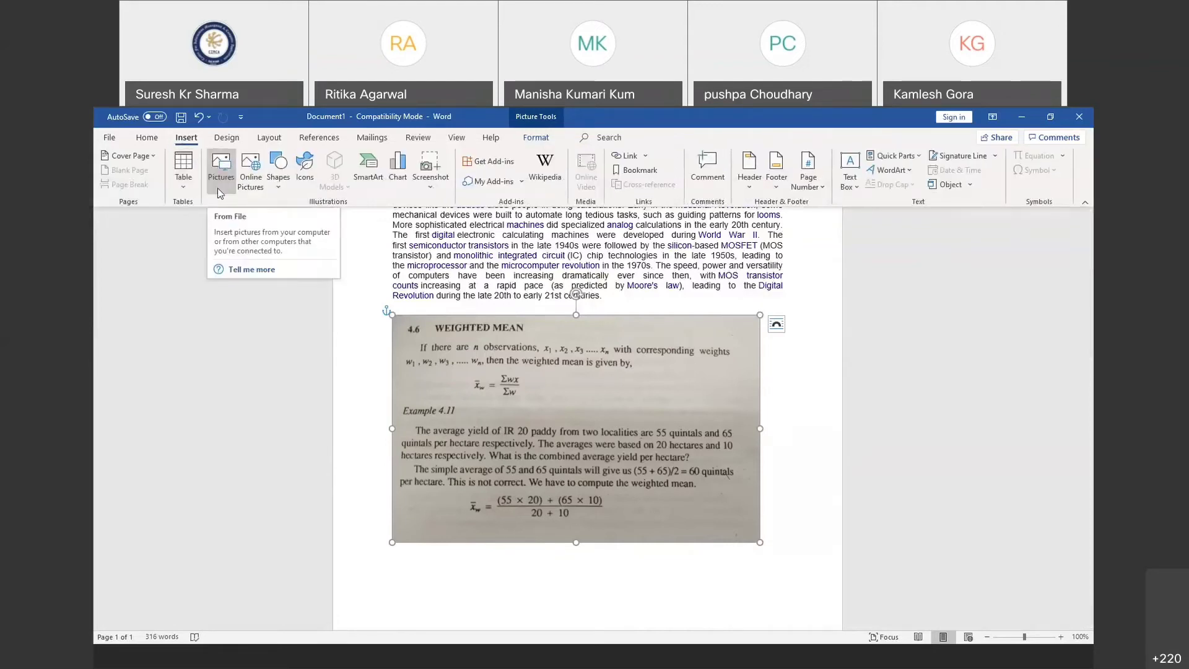
scroll(552, 560, "down", 1)
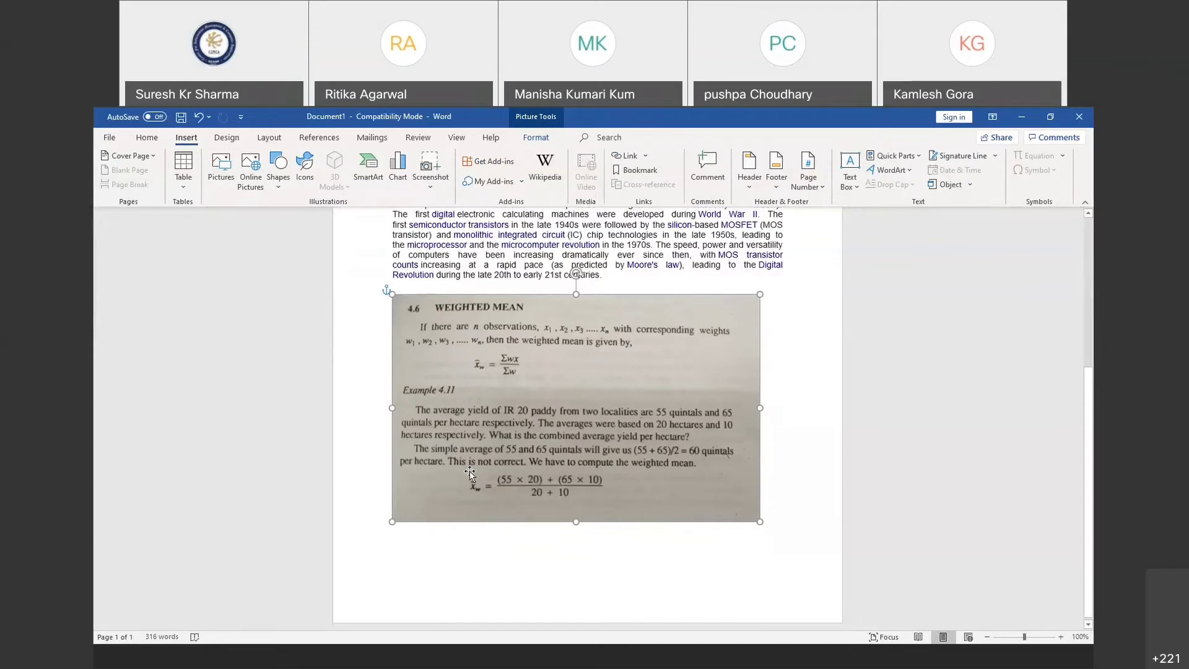
left_click(794, 500)
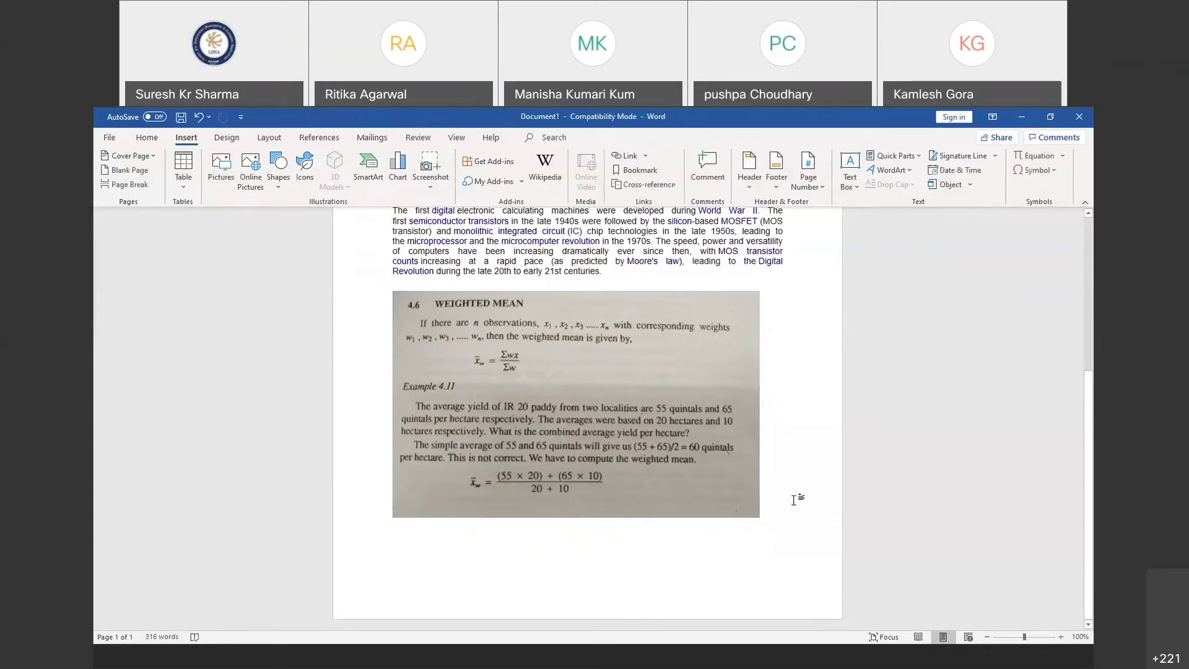
key("Return")
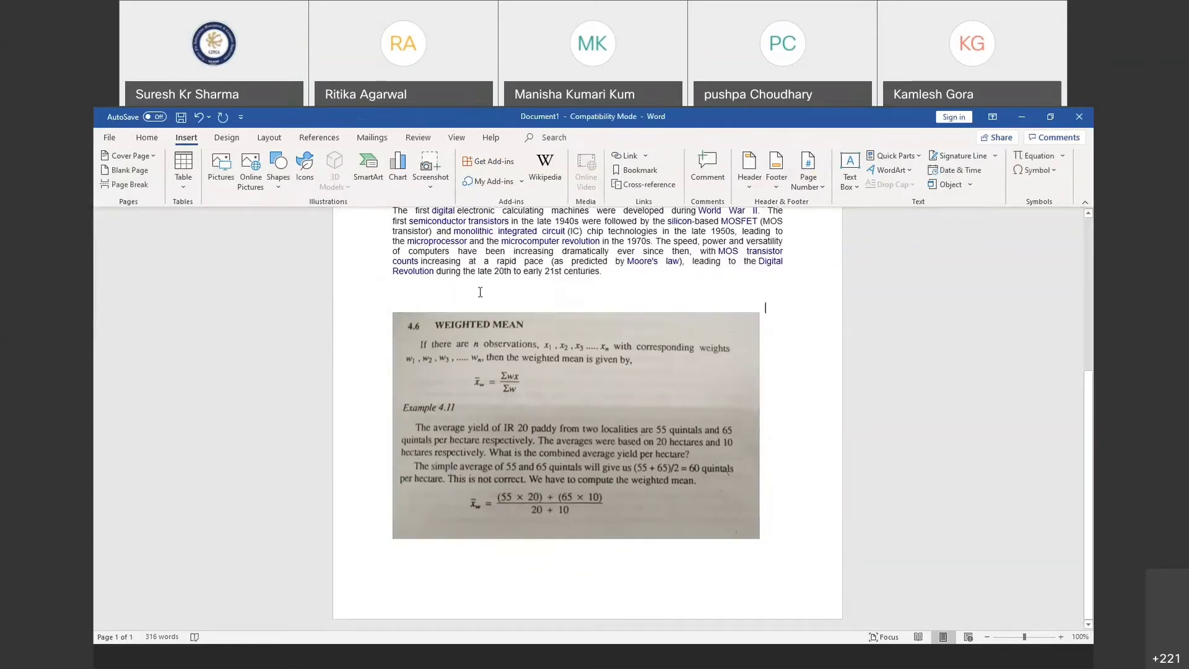
key("ctrl+z")
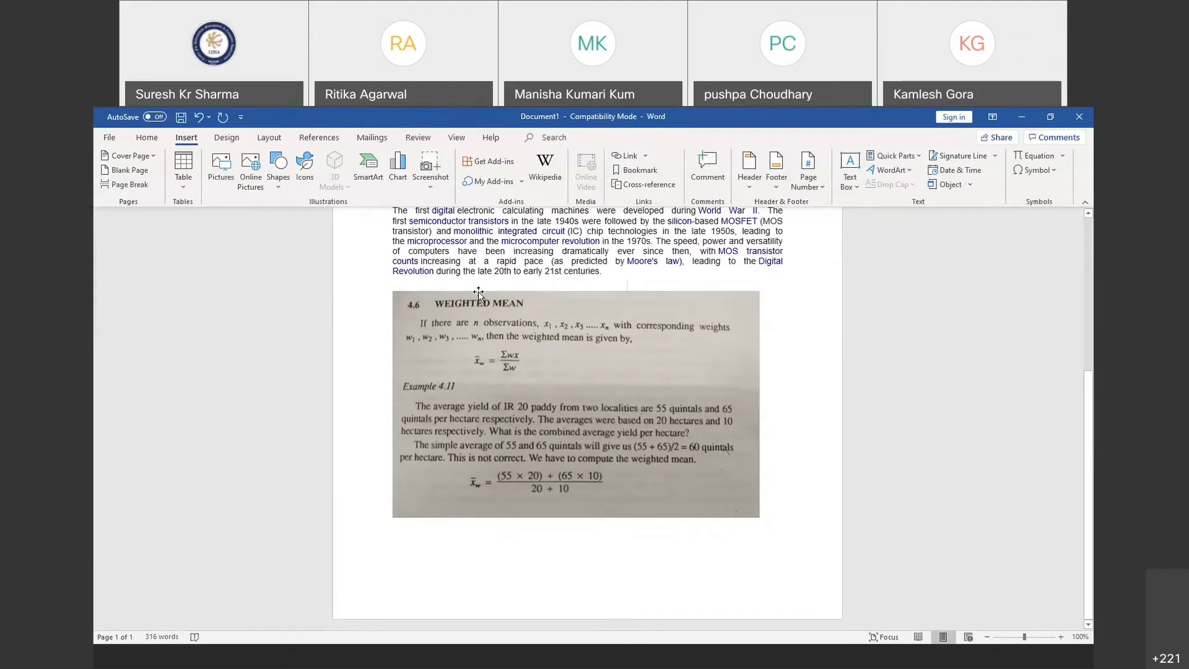
- Insert five blank lines between the third paragraph and the picture to make room above it
left_click(409, 551)
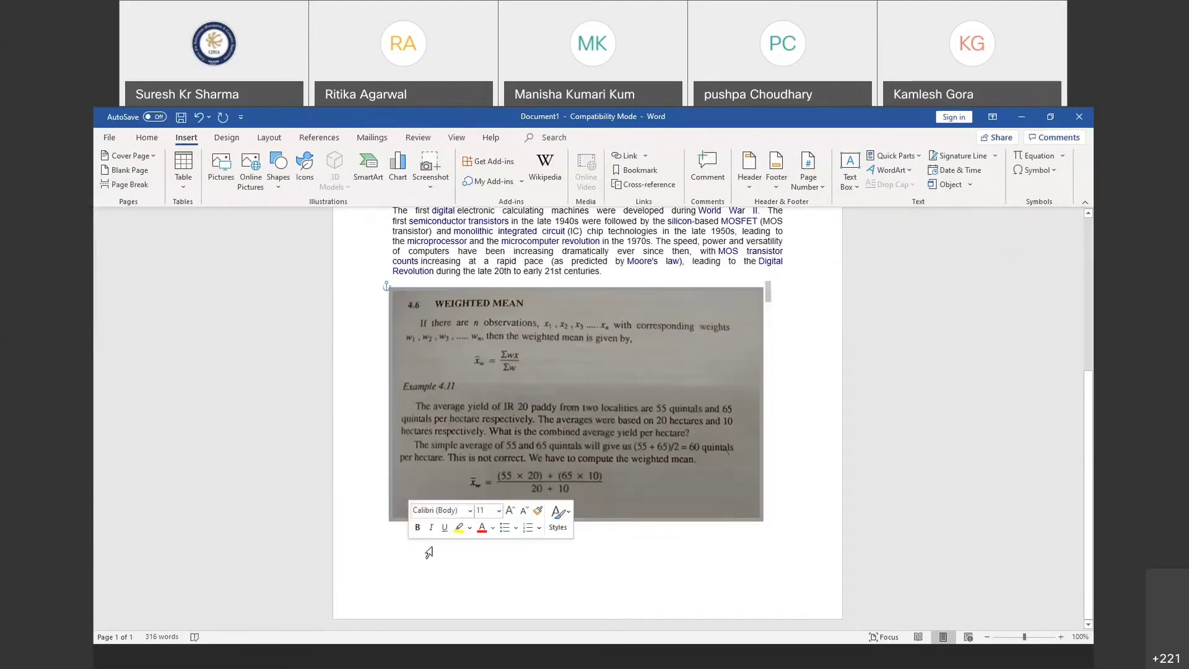
left_click(789, 521)
key("Return")
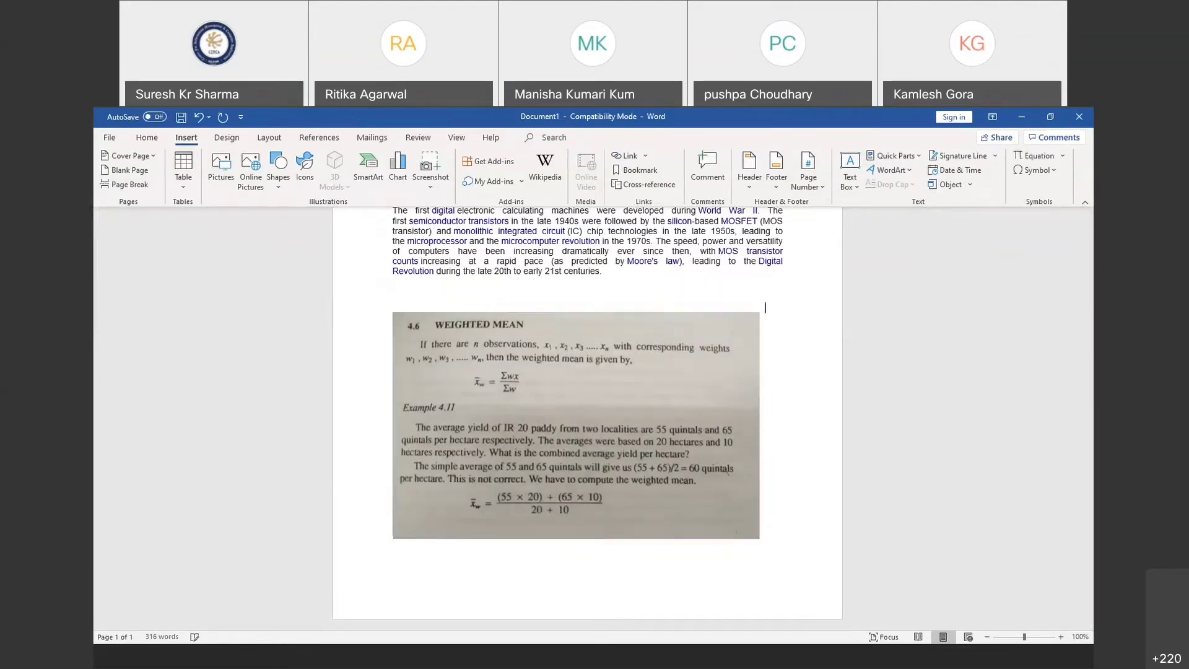
left_click(436, 328)
left_click(399, 291)
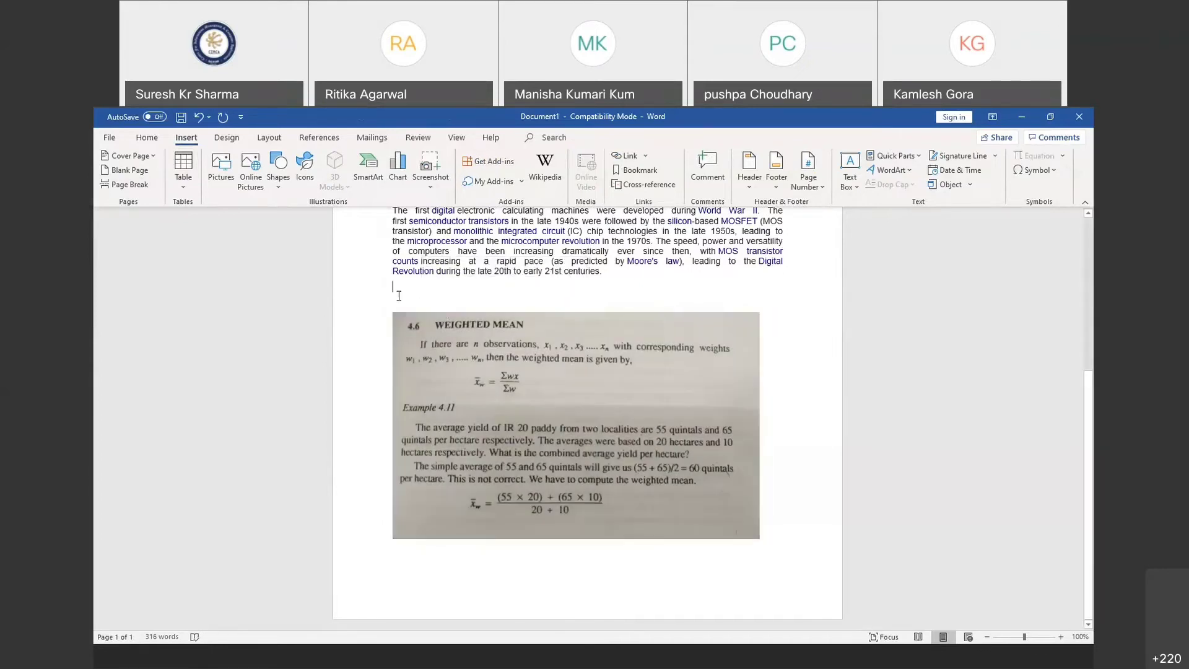
key("Return")
key("Return")
key("Return")
key("Return")
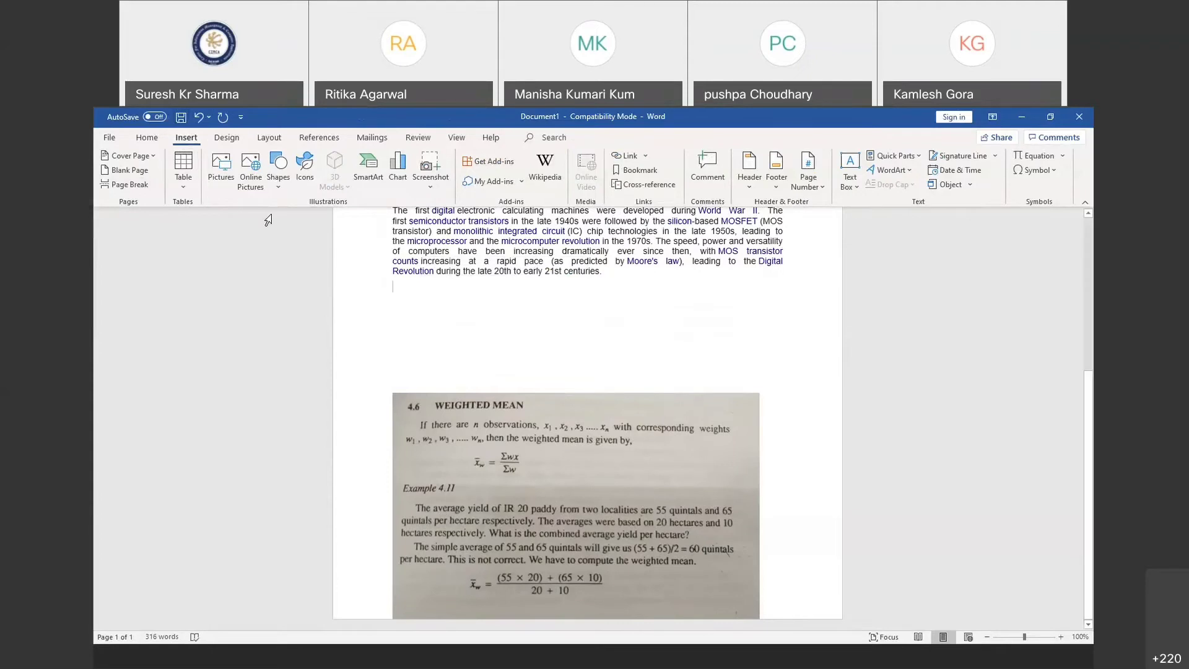
- Draw a right block arrow about 1.08" high and 5" wide in the blank space between the third paragraph and the picture
left_click(285, 188)
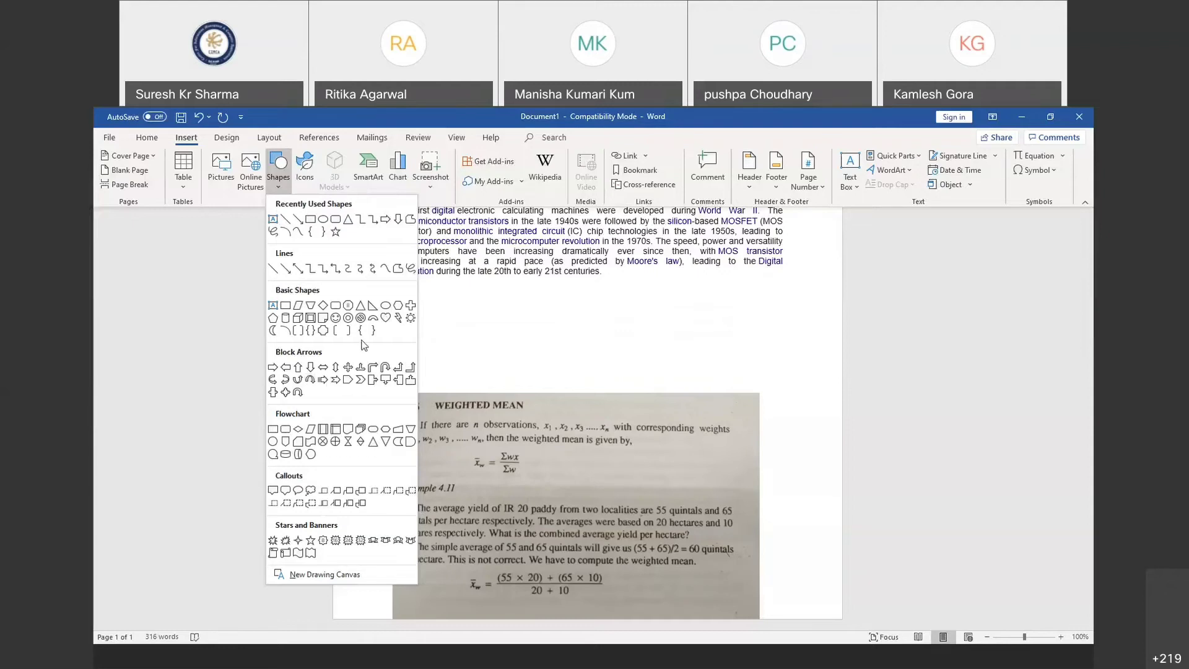
left_click(272, 369)
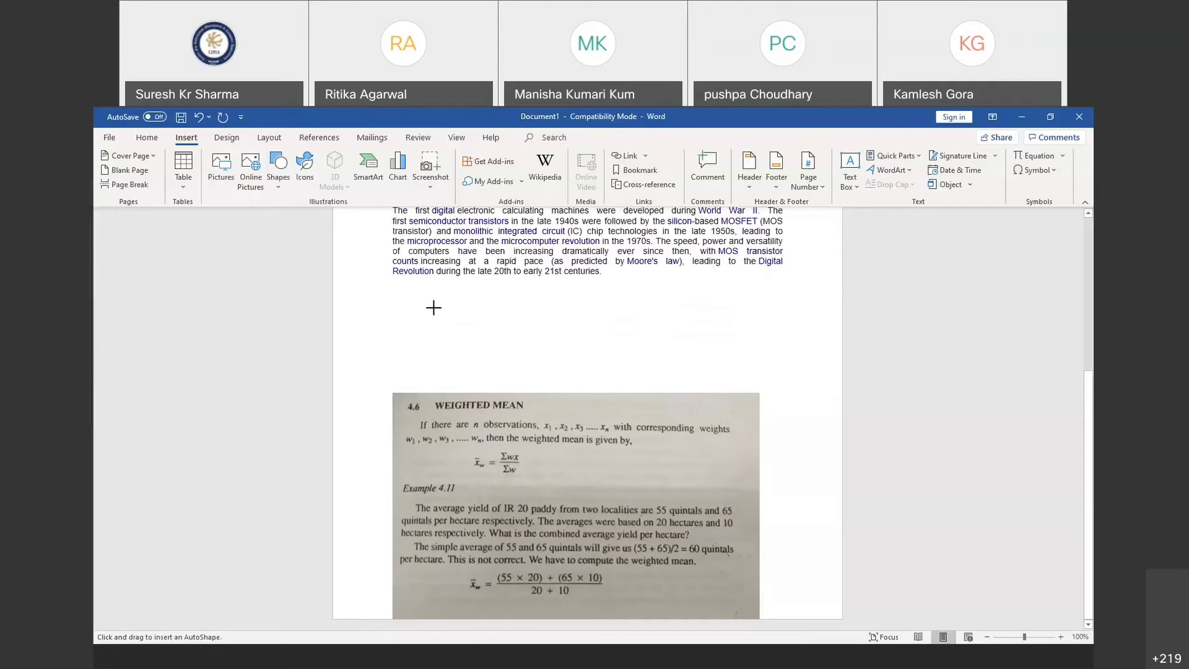
mouse_move(432, 303)
left_mouse_down()
mouse_move(441, 345)
mouse_move(461, 358)
mouse_move(732, 368)
left_mouse_up()
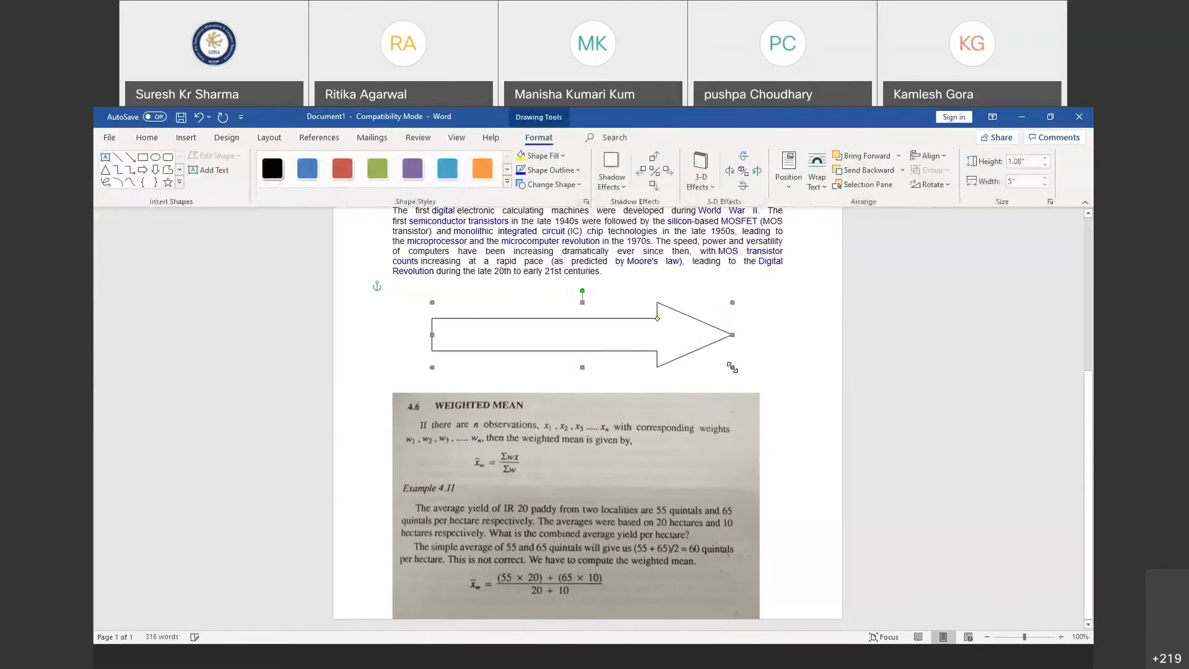